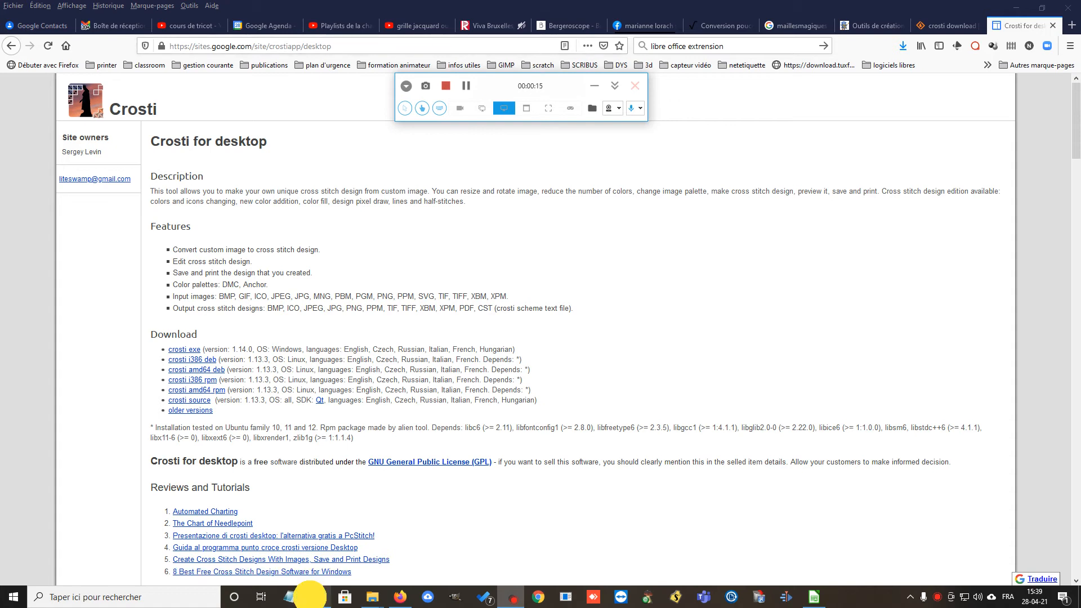
Review the Crosti links in the knitting document, the Crosti site's home page and the SourceForge download page
click(317, 597)
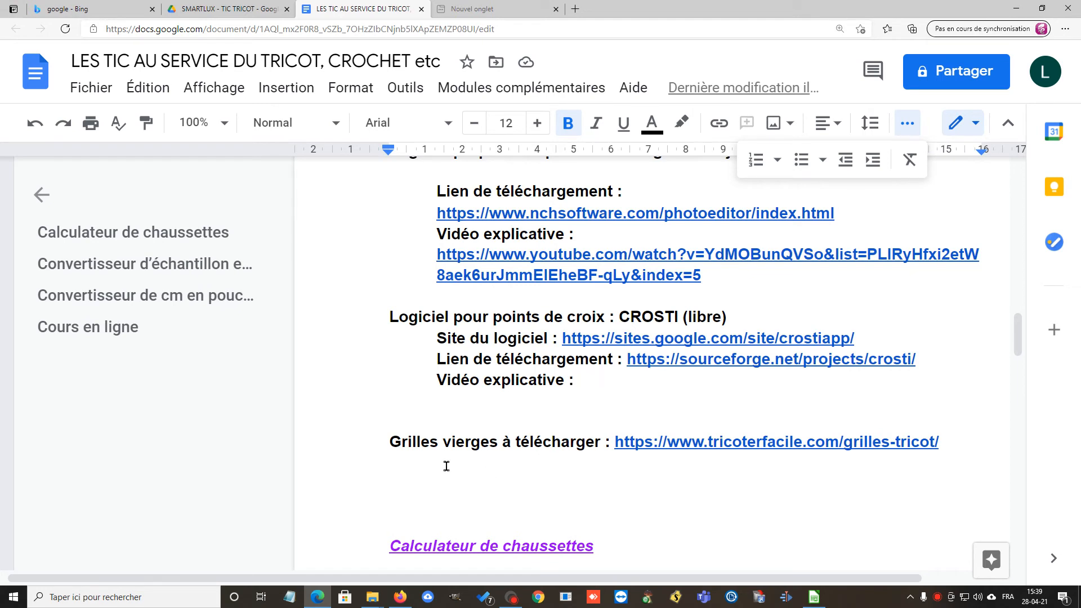
click(400, 597)
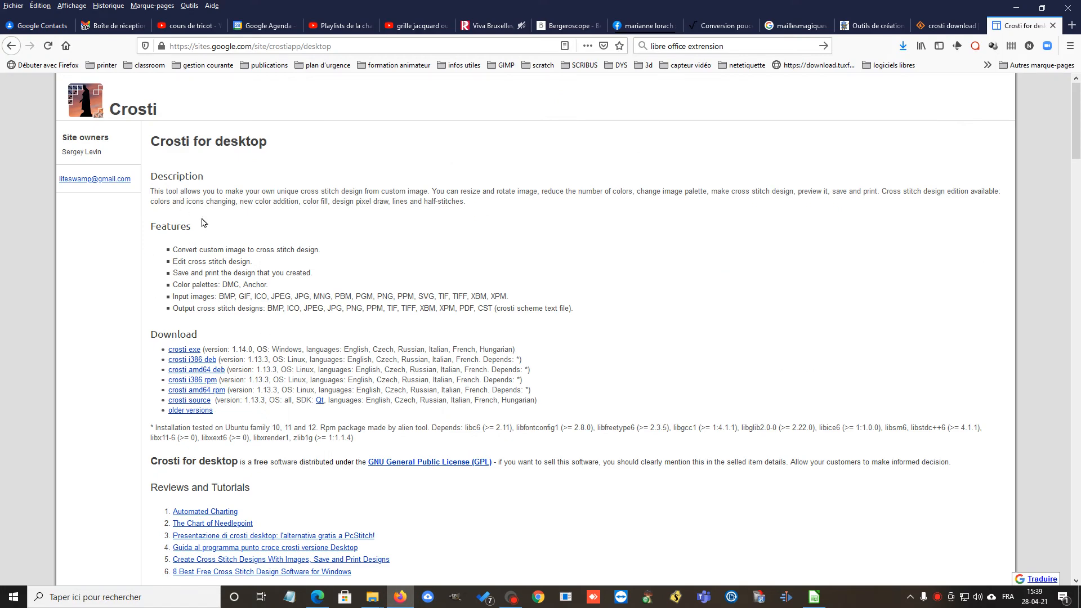
click(11, 46)
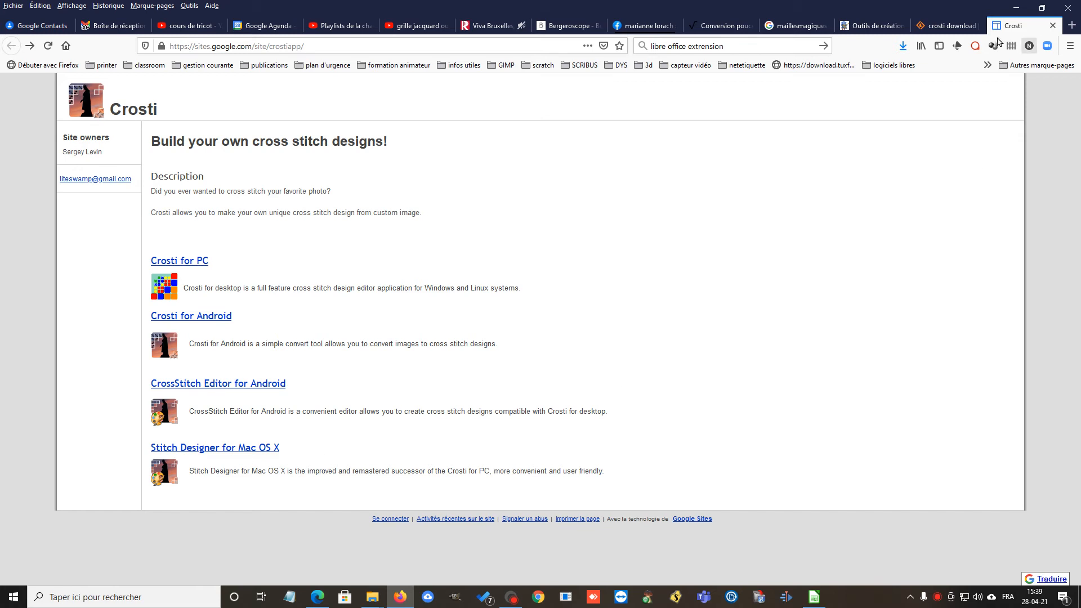
click(950, 28)
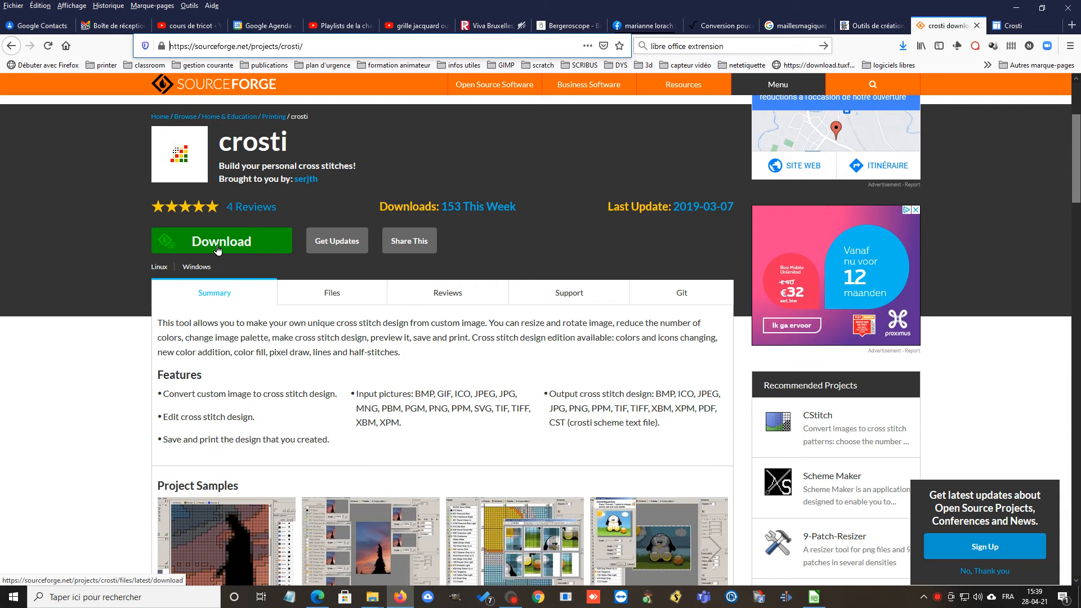
click(218, 249)
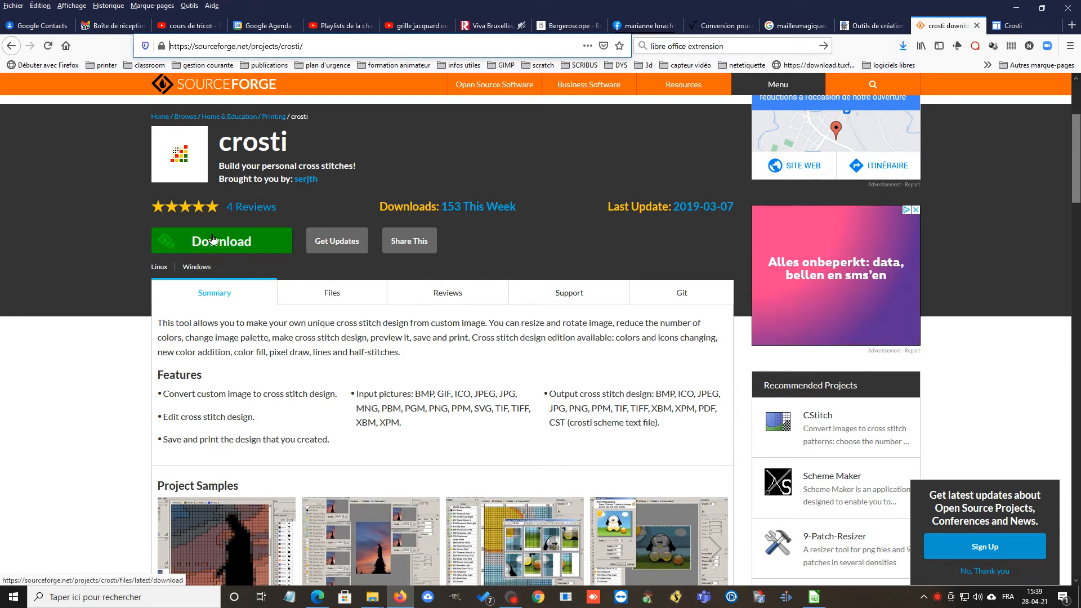
Clear the browser windows away, launch Crosti from the workshop software folder and pass the wizard's intro
click(1017, 8)
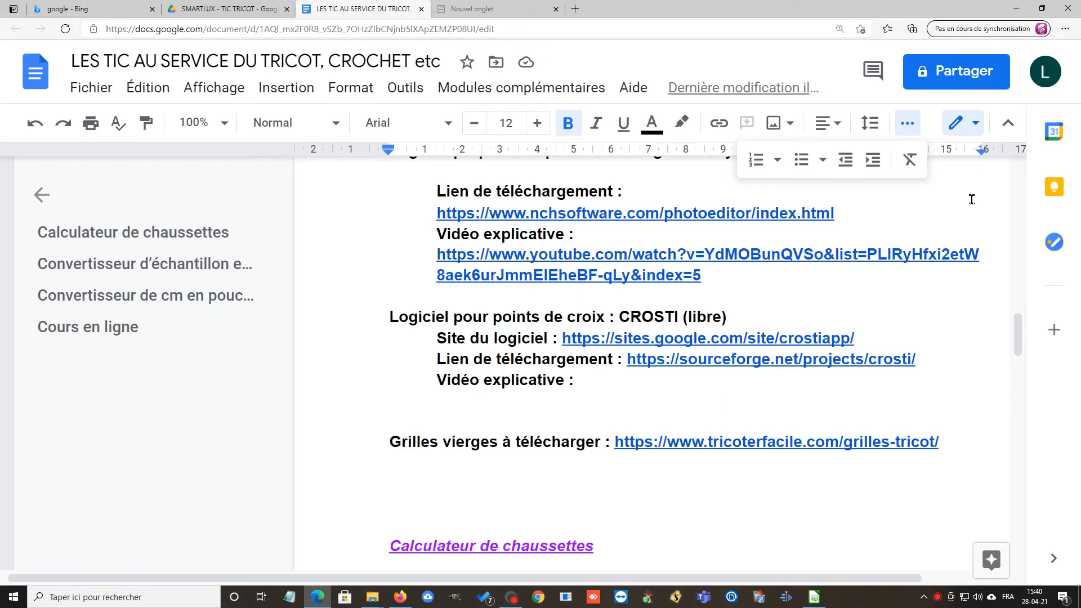
click(1017, 8)
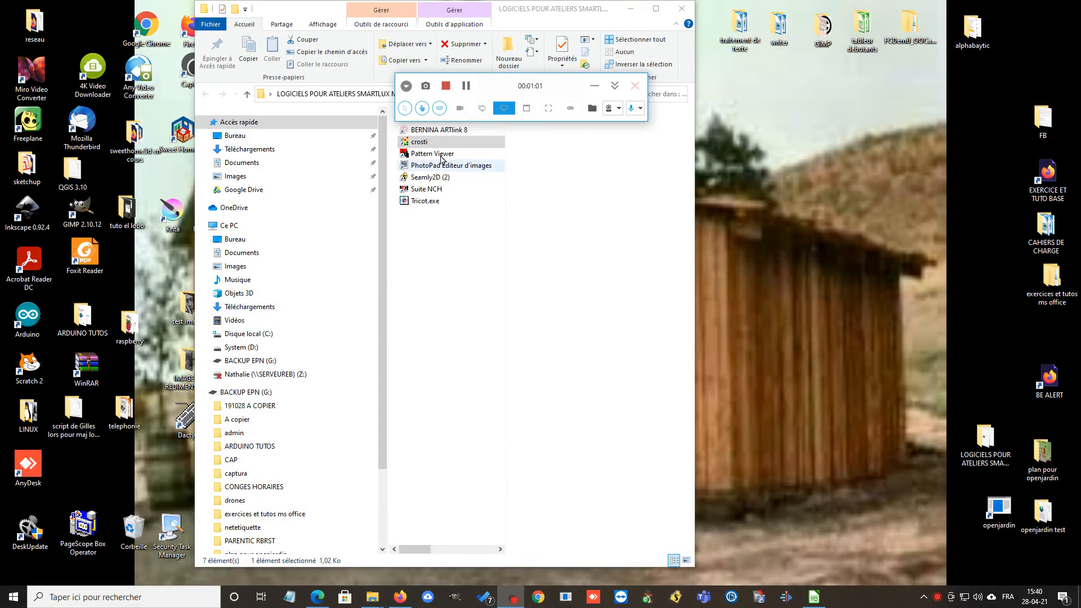
double_click(432, 143)
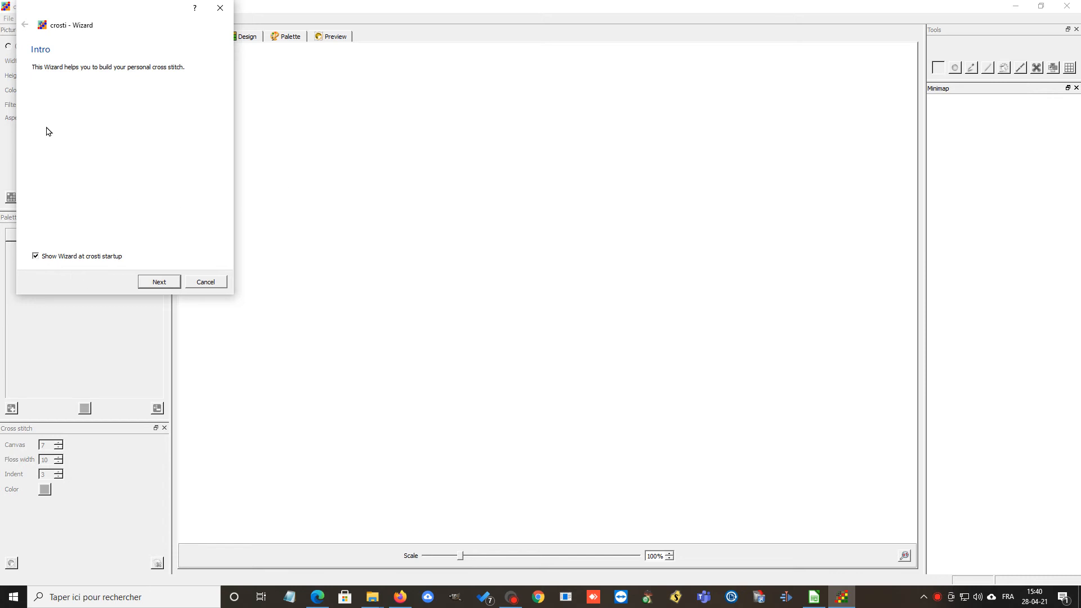
click(158, 283)
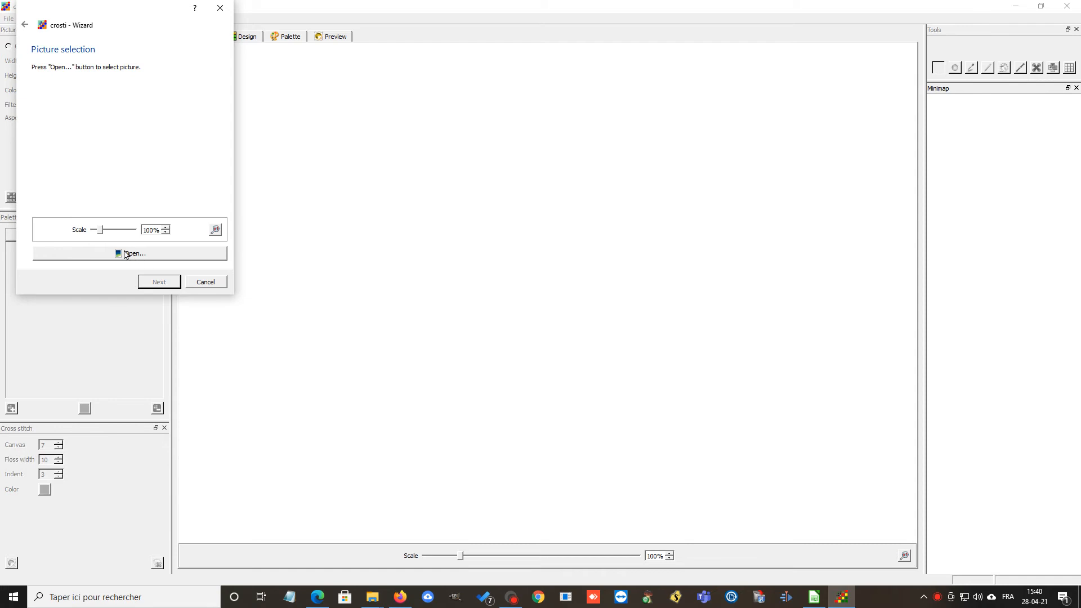
Load penguin-158551_1280.jpg from the smart-lux tricot folder as the wizard's picture and proceed to the conversion settings
drag(100, 230, 91, 230)
click(129, 255)
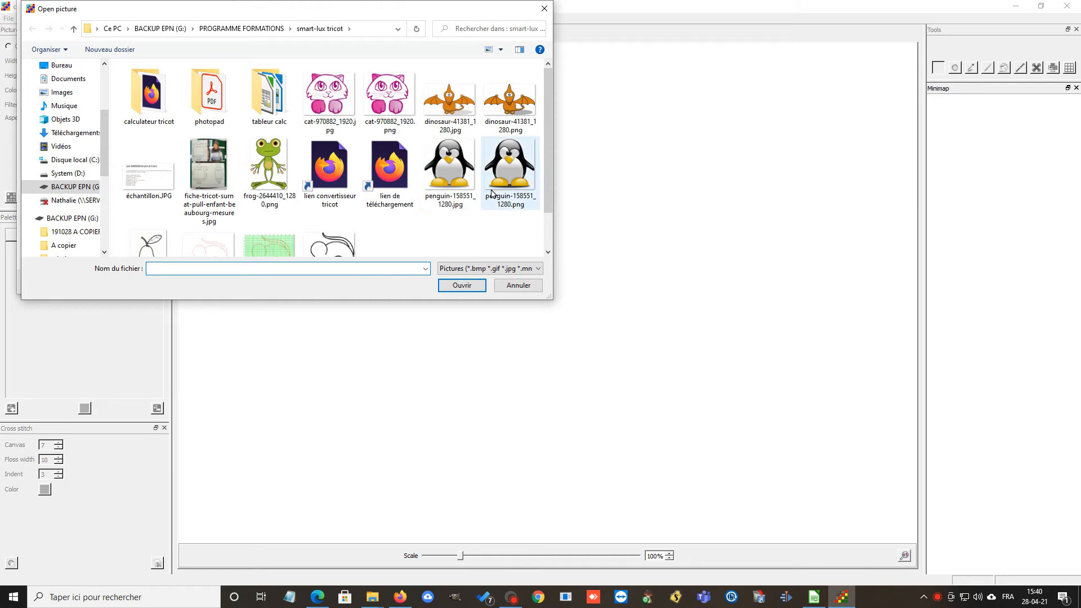
click(448, 188)
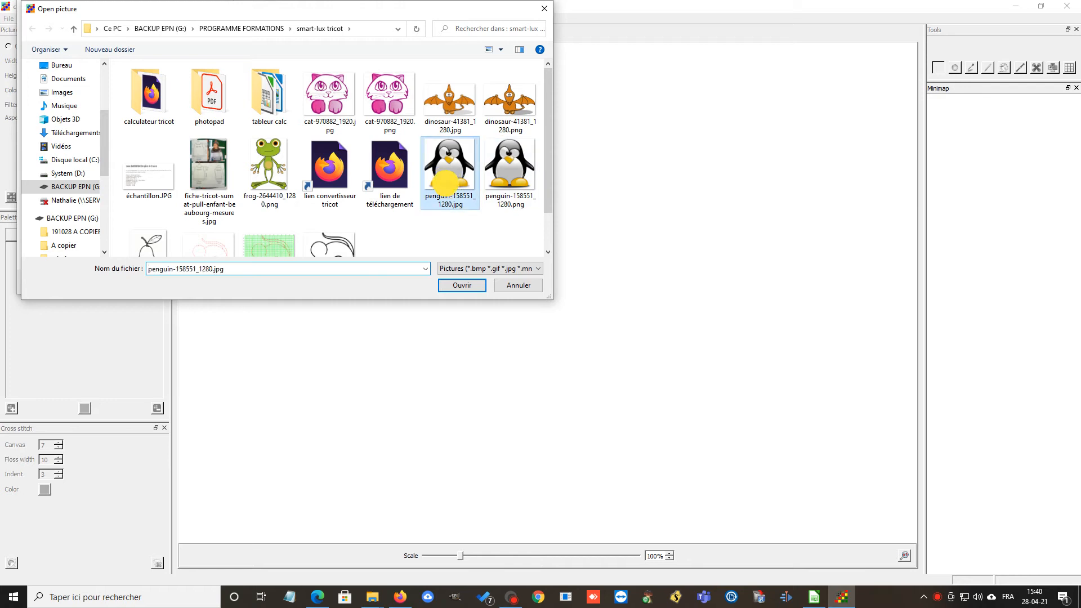
click(453, 286)
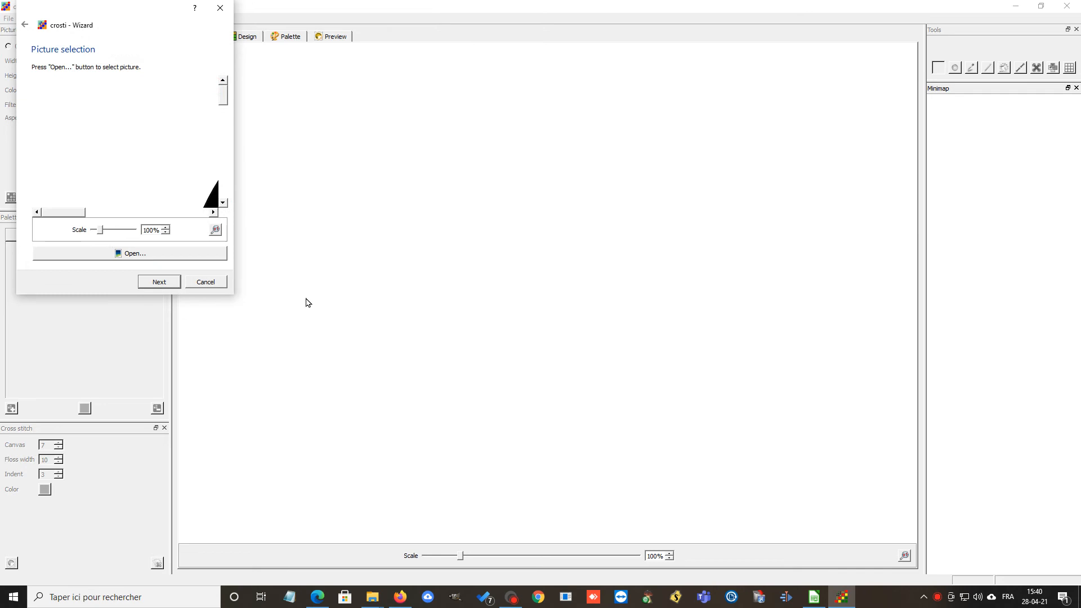
click(159, 283)
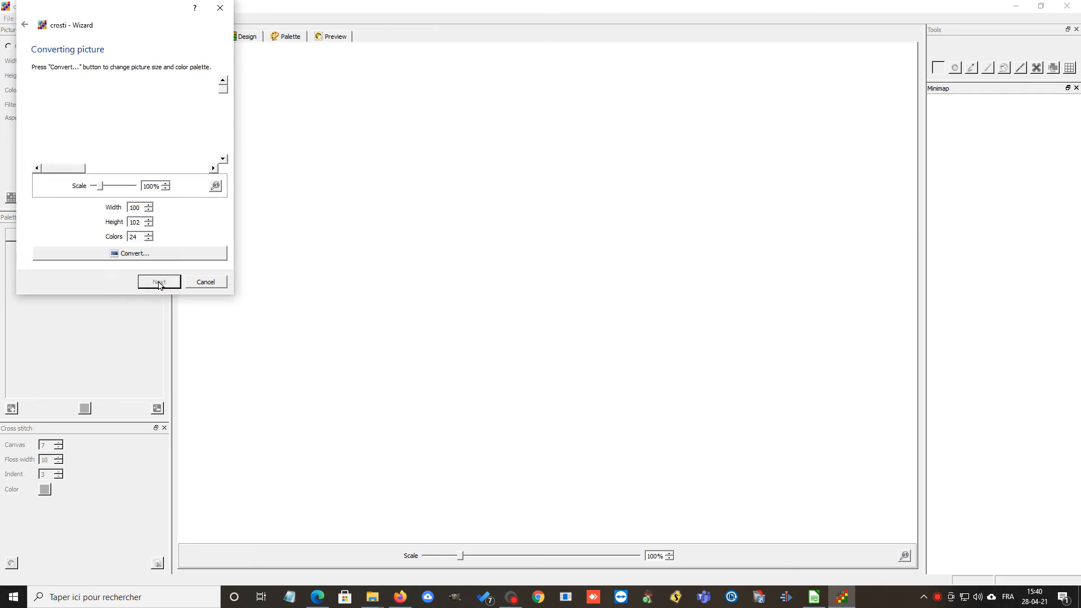
Reduce the wizard's number of colours to 5 and convert the penguin picture
click(149, 240)
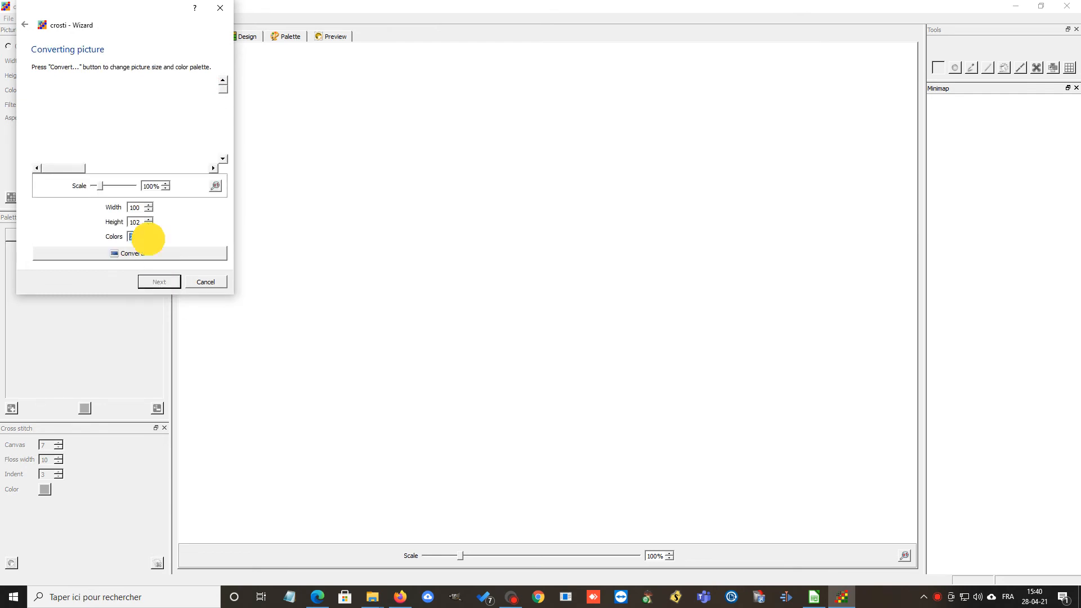
click(149, 239)
click(148, 239)
click(148, 239)
click(149, 239)
click(149, 239)
click(149, 239)
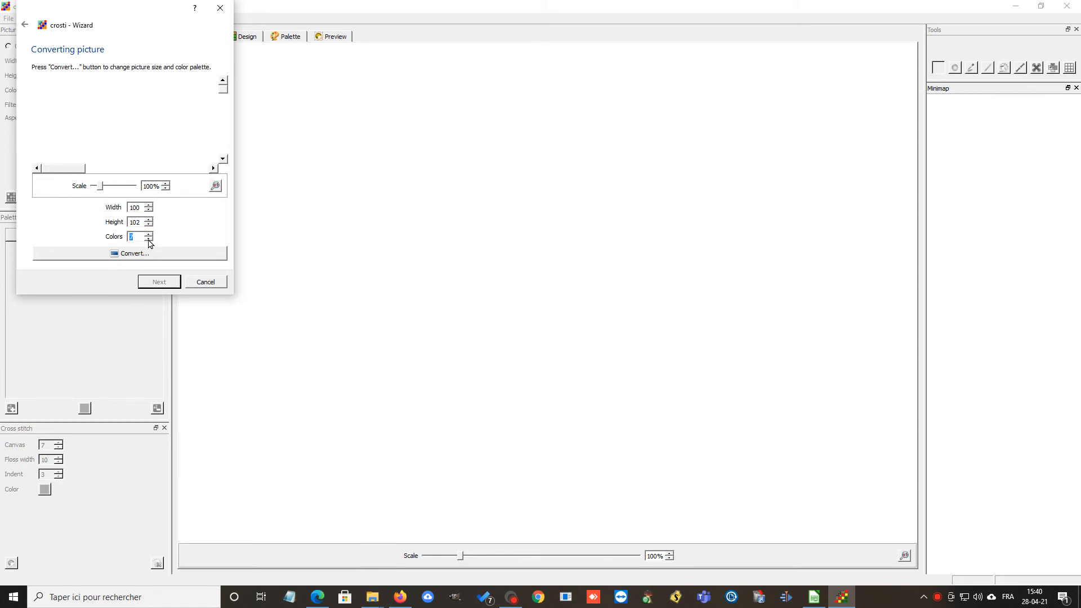
click(149, 240)
click(149, 240)
click(144, 256)
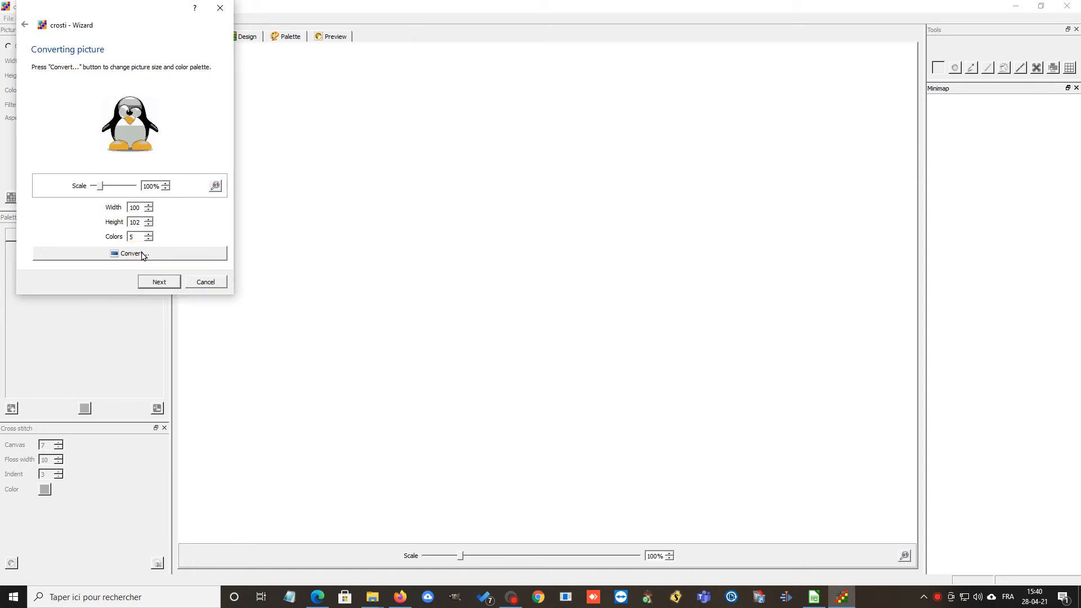
Finish the wizard to create the penguin cross stitch design and dismiss the colour notice
click(169, 285)
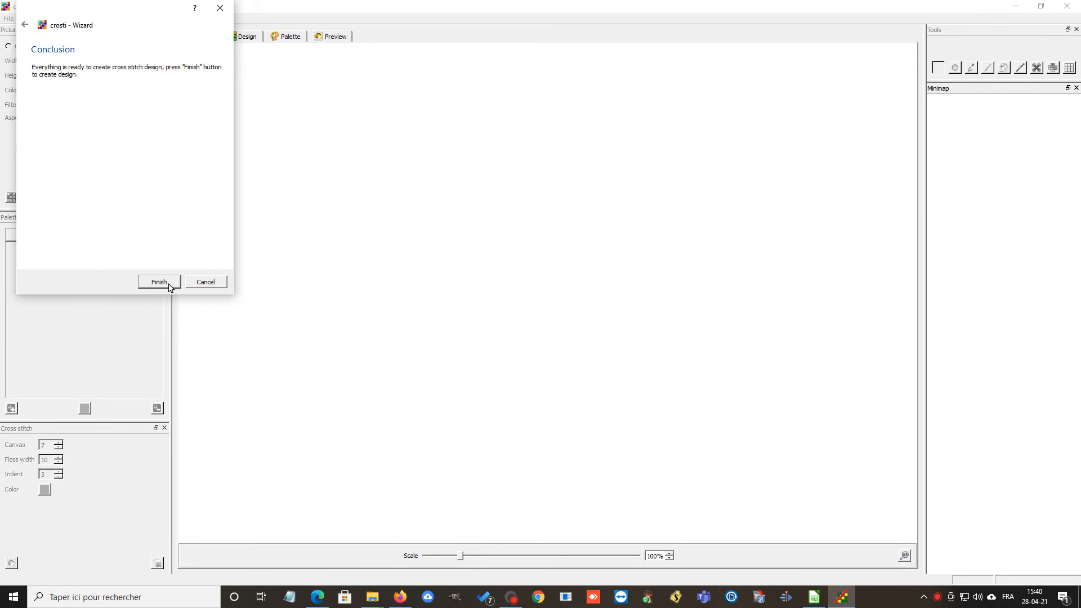
click(168, 285)
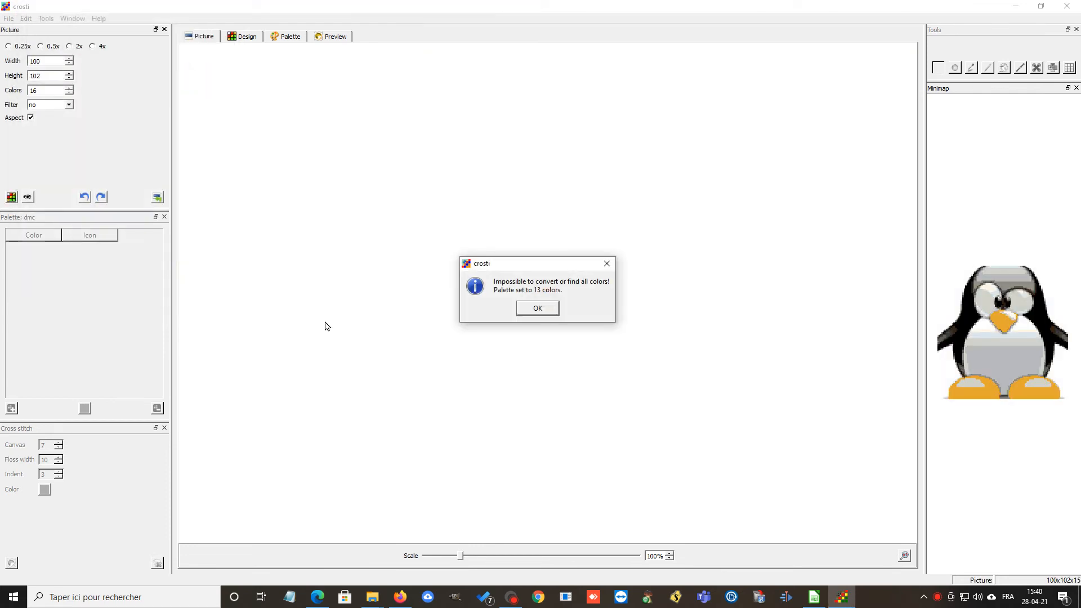
click(538, 308)
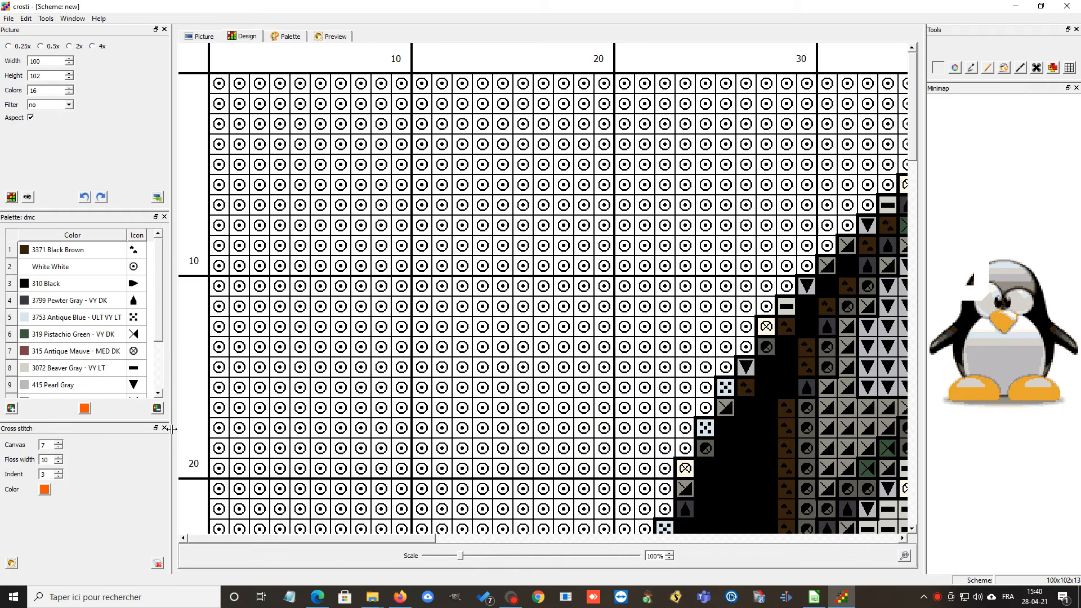
Examine the penguin chart at a reduced scale of 43% along with the full list of its DMC palette colours
scroll(231, 392, down, 5)
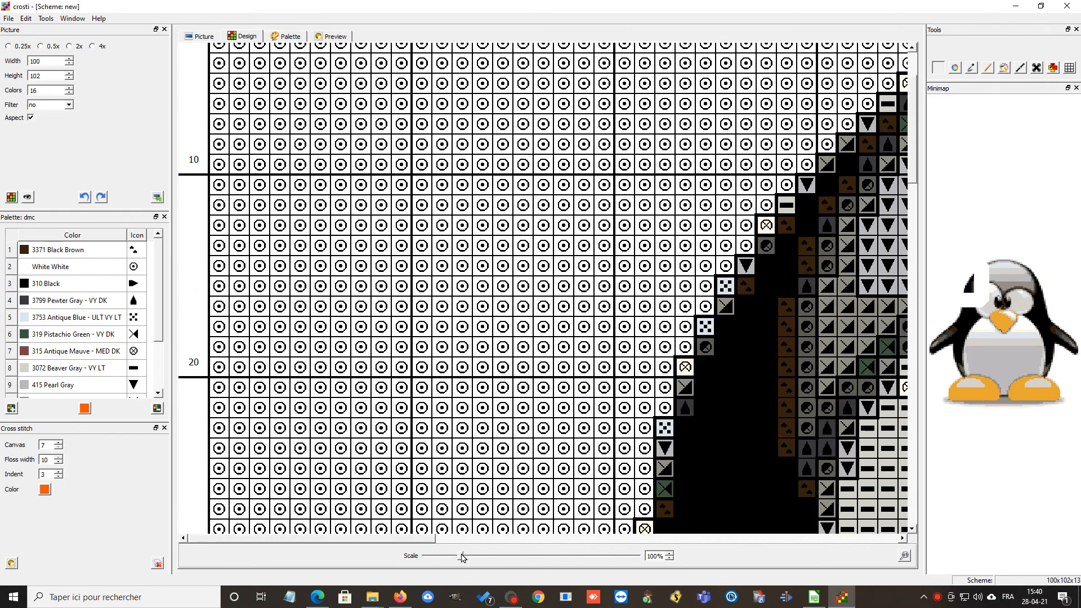
mouse_move(462, 558)
mouse_down()
mouse_move(425, 557)
mouse_move(441, 556)
mouse_up()
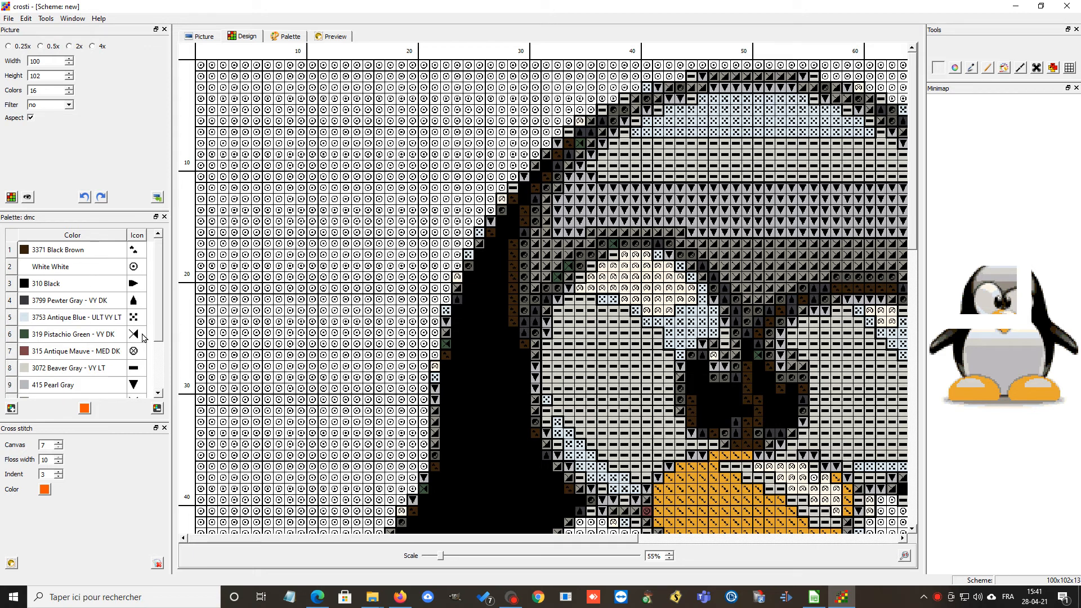
drag(159, 334, 154, 381)
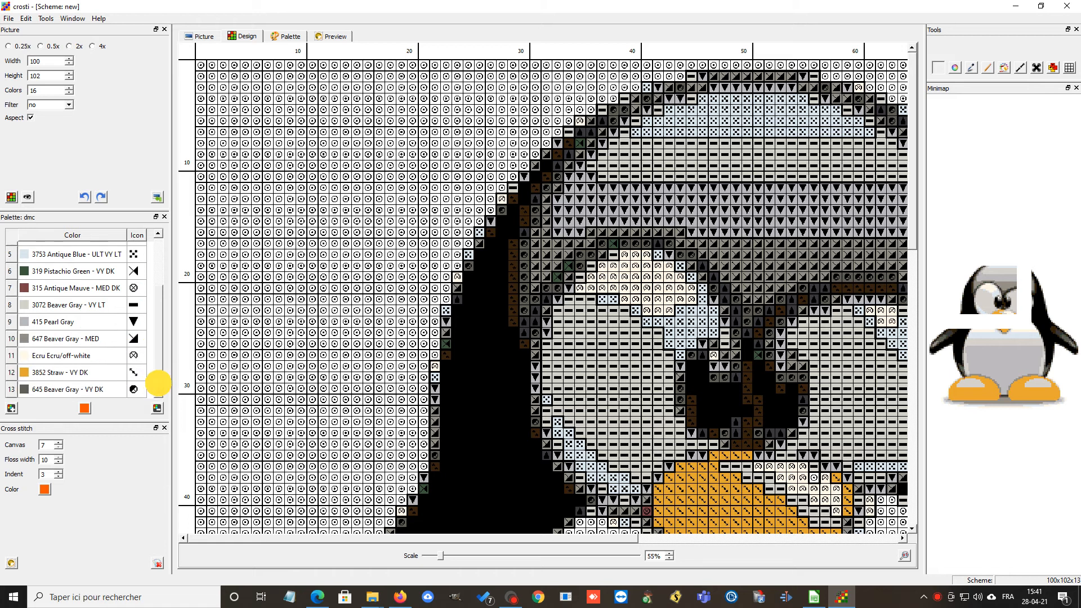
scroll(336, 346, down, 3)
scroll(336, 346, down, 2)
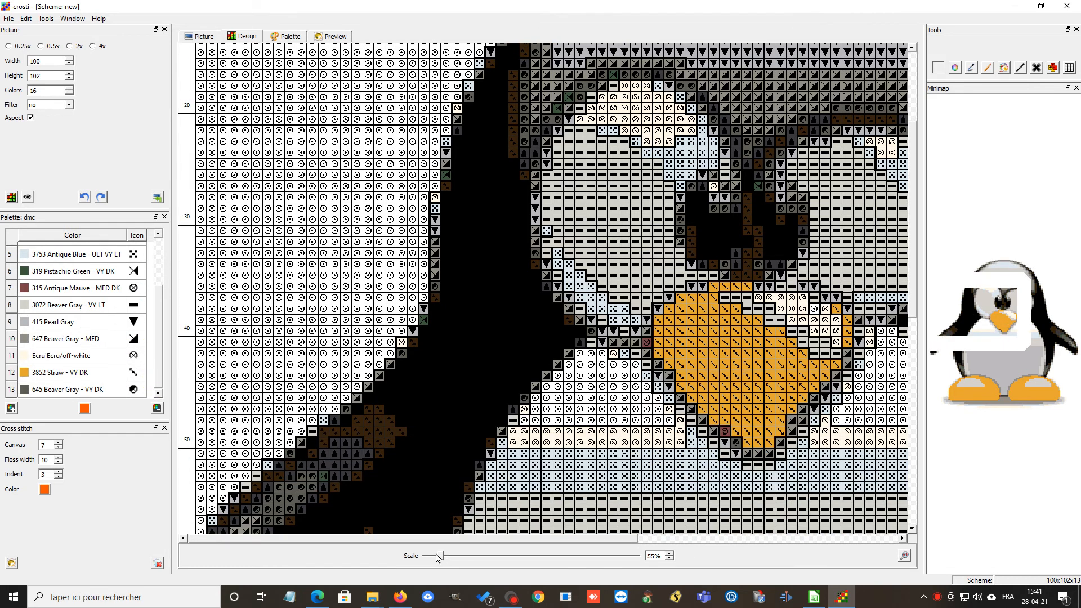
mouse_move(440, 557)
mouse_down()
mouse_move(424, 557)
mouse_move(435, 556)
mouse_up()
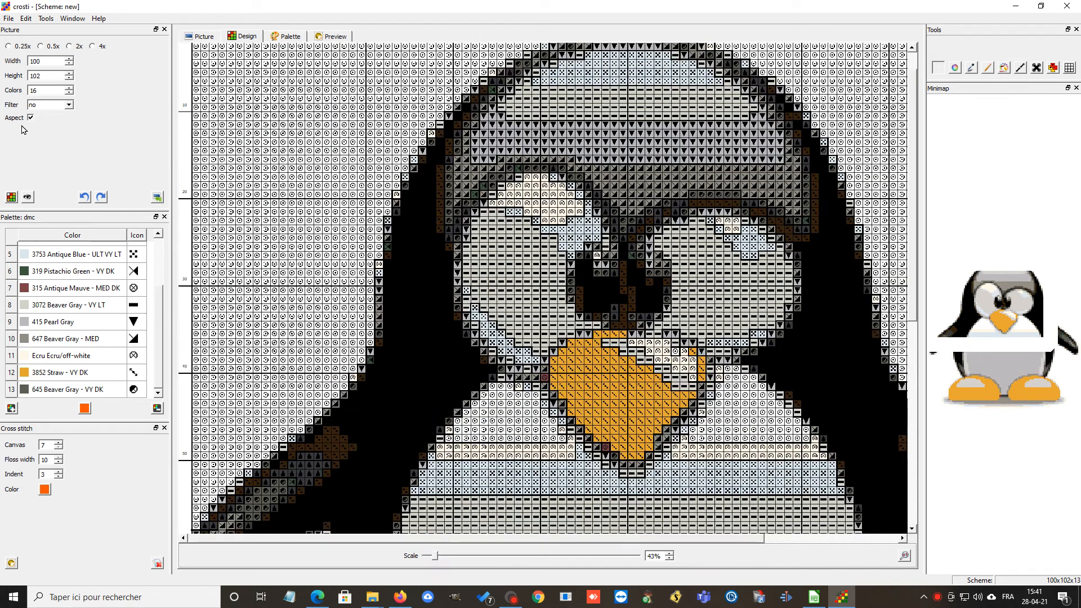
Set the picture's number of colours to 5, keep the filter on "no", and regenerate the cross stitch design
click(69, 91)
click(70, 92)
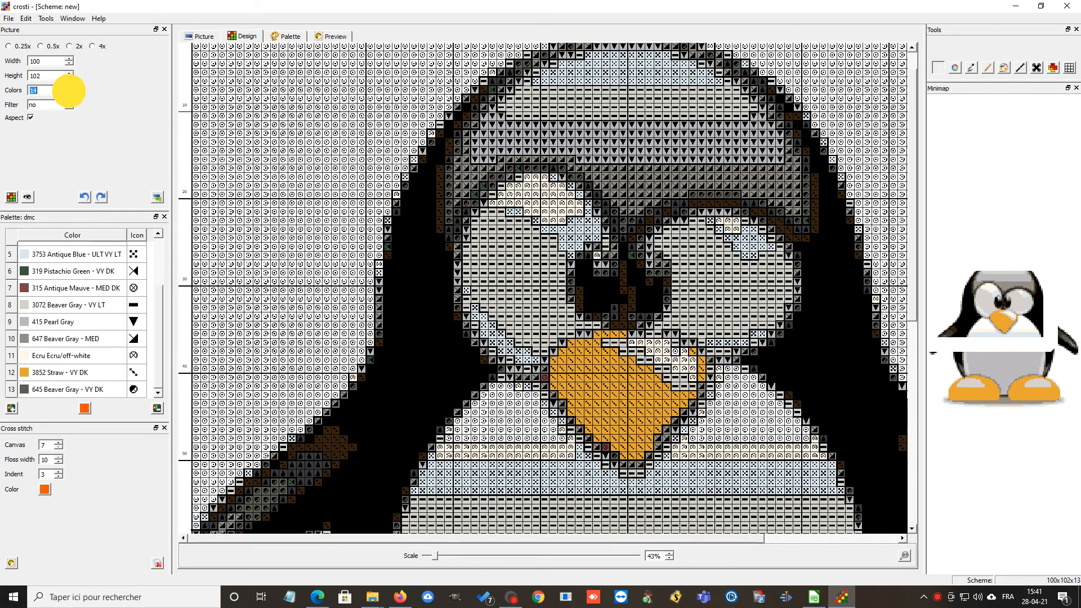
click(69, 92)
click(69, 92)
drag(50, 87, 17, 90)
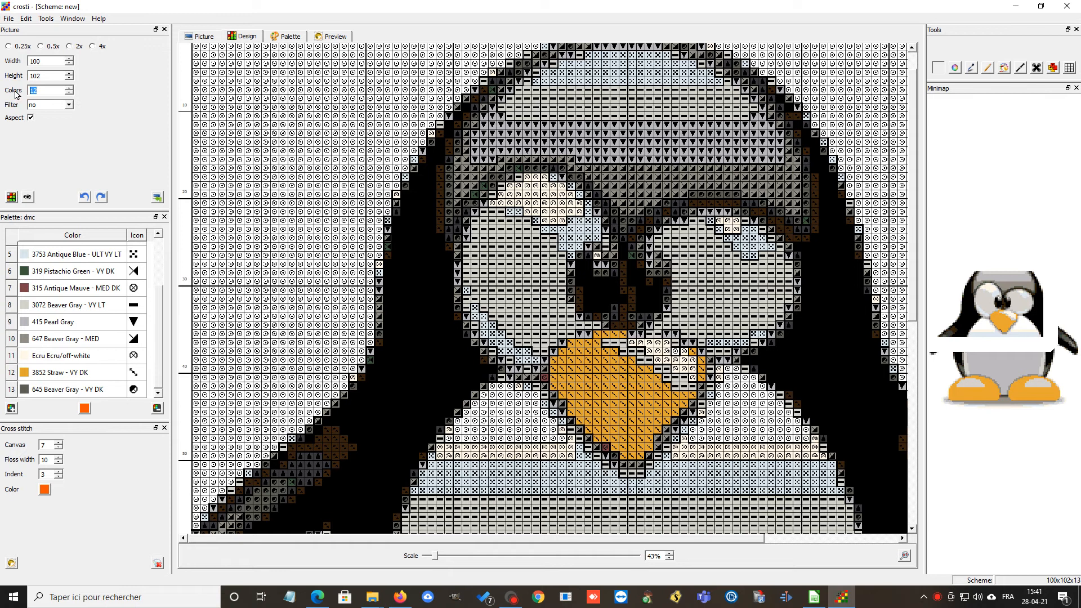
text(5)
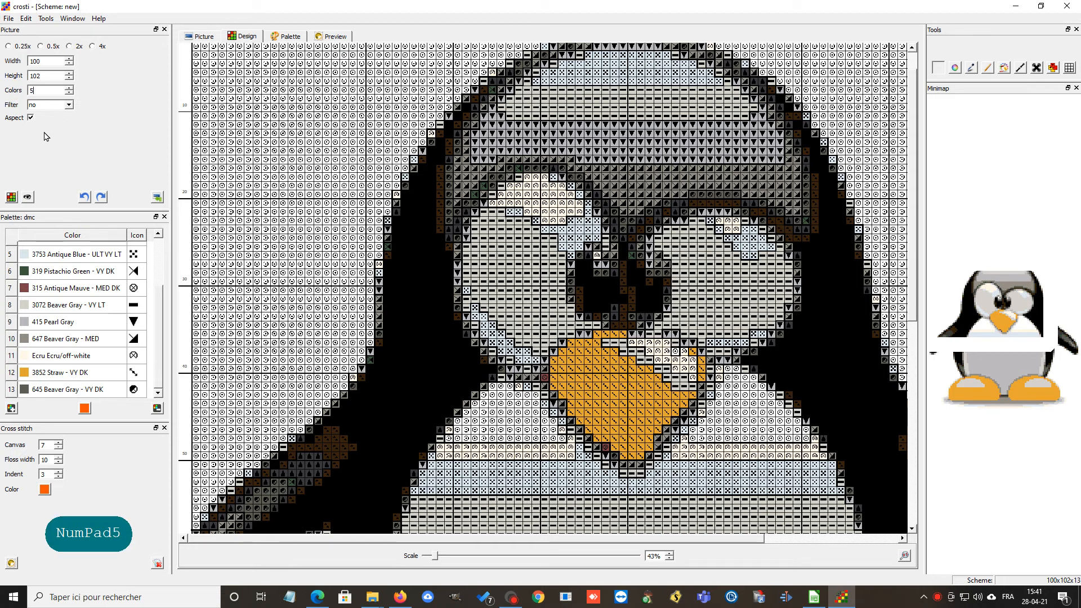
click(69, 104)
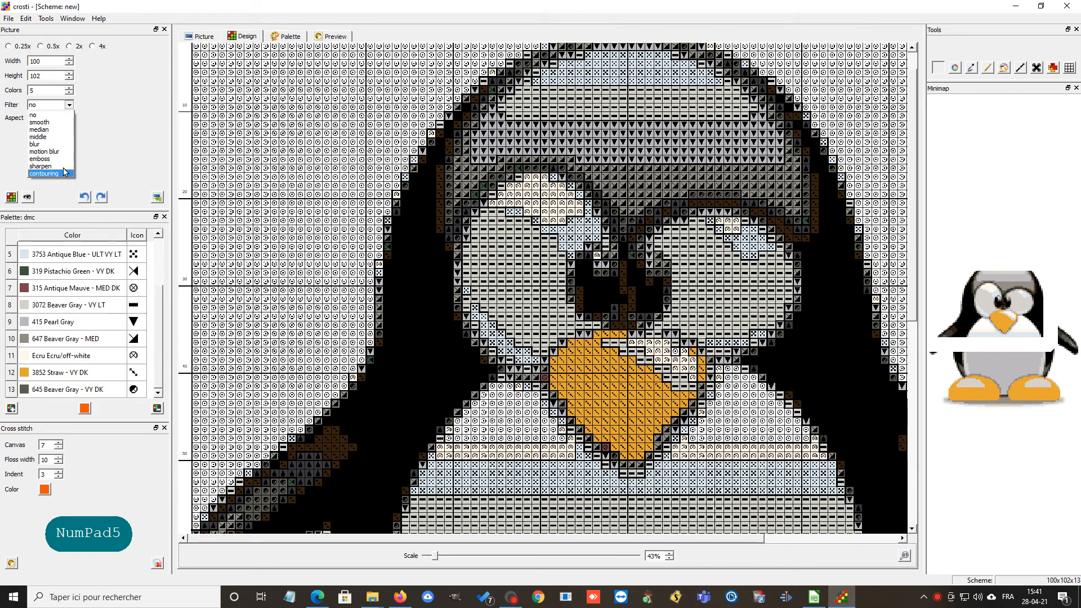
click(52, 115)
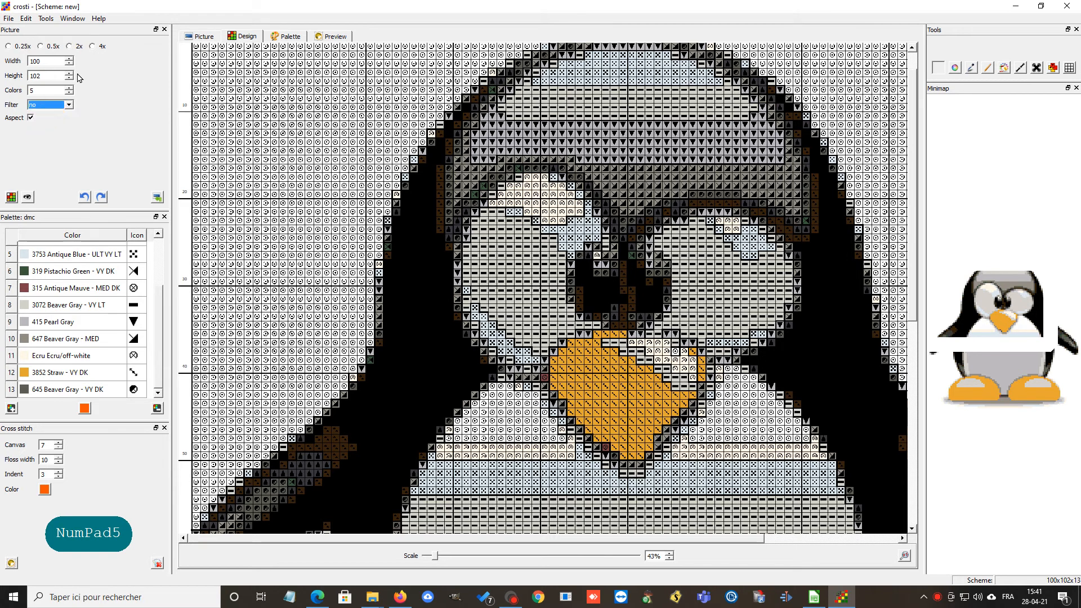
click(11, 197)
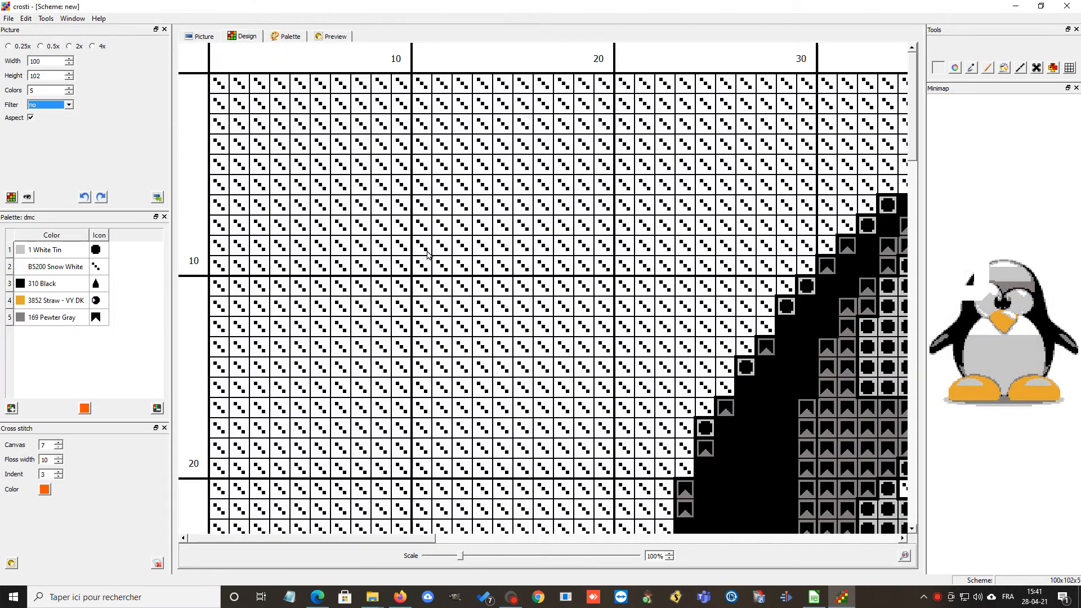
Lower the picture's number of colours to 4 and regenerate the cross stitch design
scroll(427, 254, down, 5)
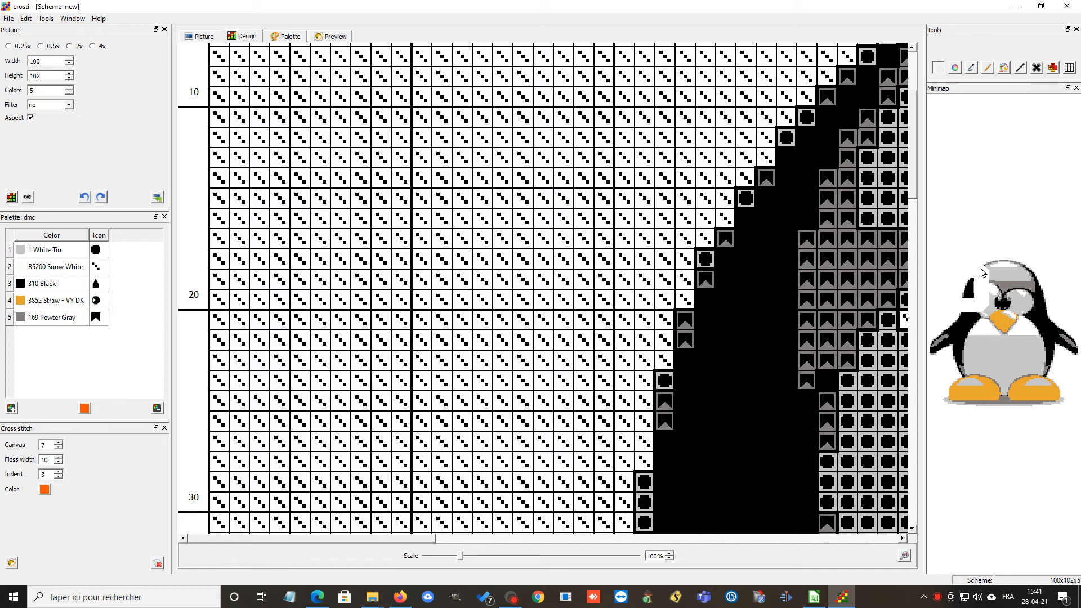
scroll(534, 401, down, 2)
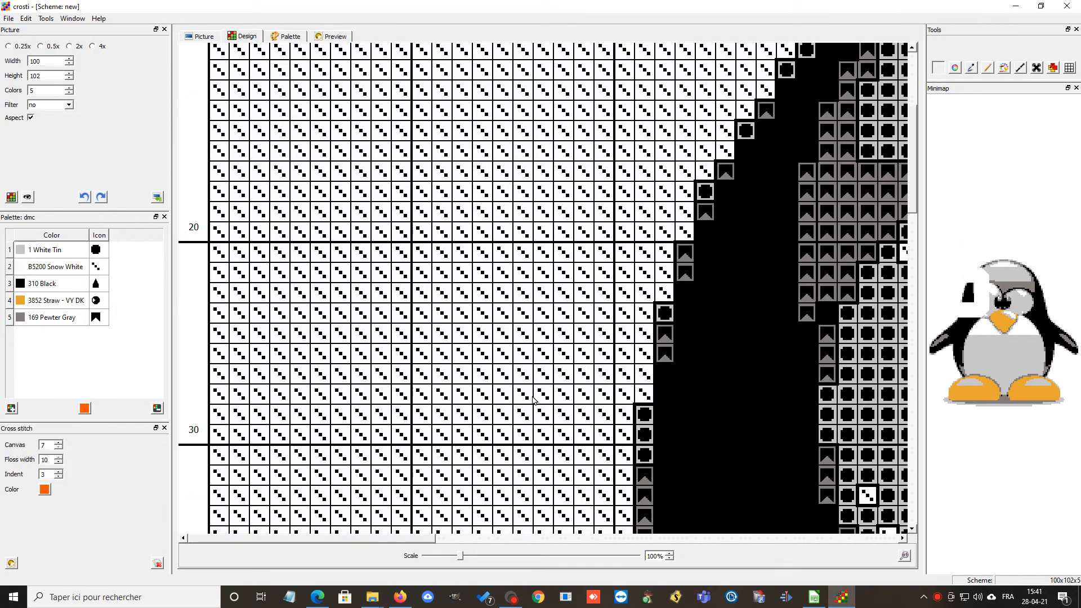
mouse_move(420, 539)
mouse_down()
mouse_move(789, 541)
mouse_move(451, 530)
mouse_move(447, 556)
mouse_move(415, 556)
mouse_move(434, 558)
mouse_move(425, 558)
mouse_up()
click(432, 557)
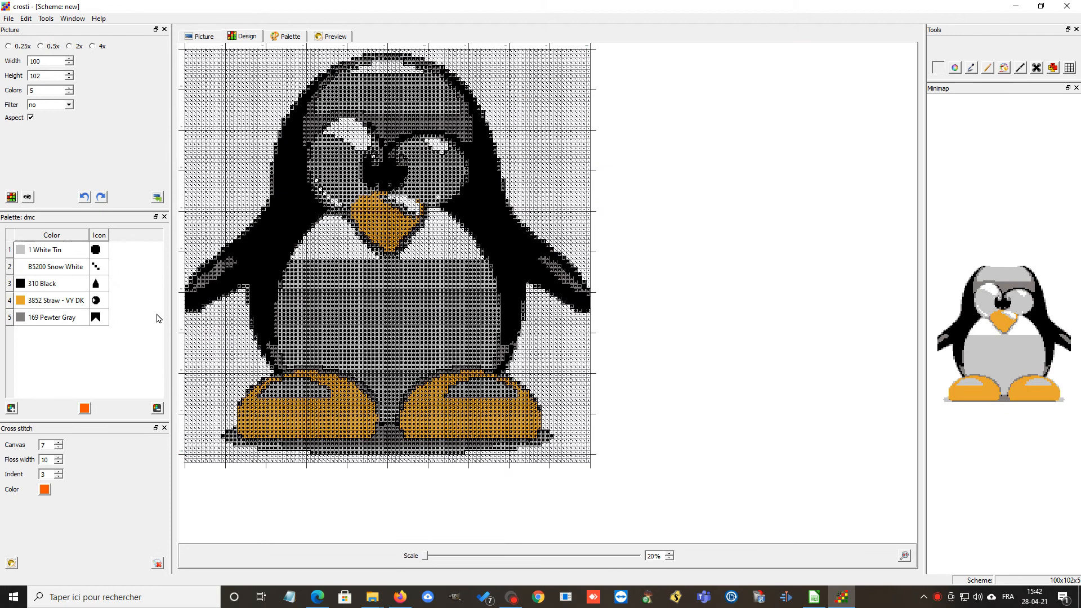
click(69, 94)
click(11, 196)
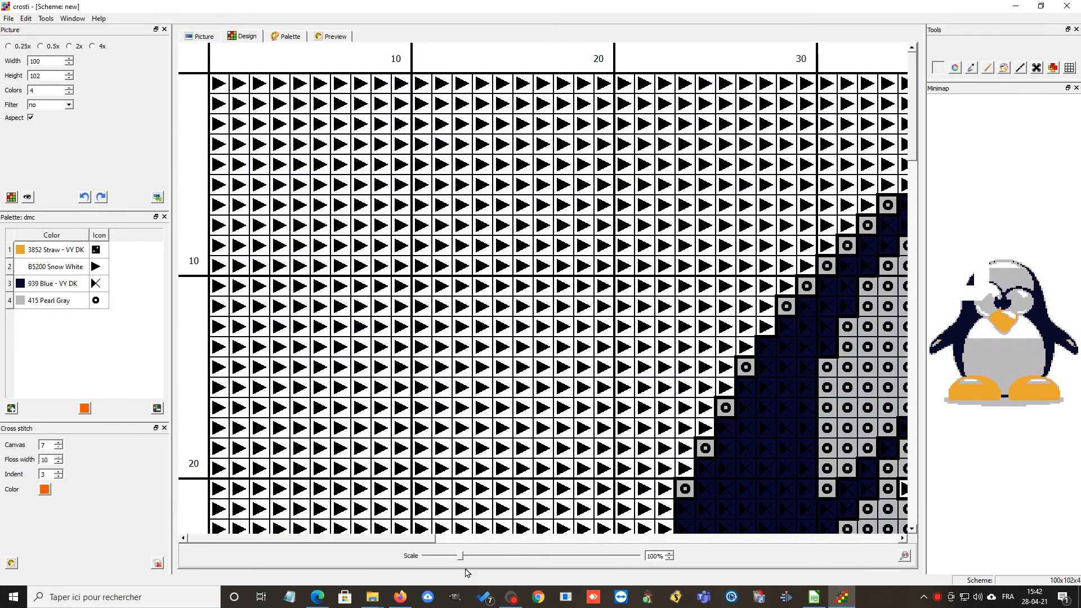
drag(461, 556, 428, 557)
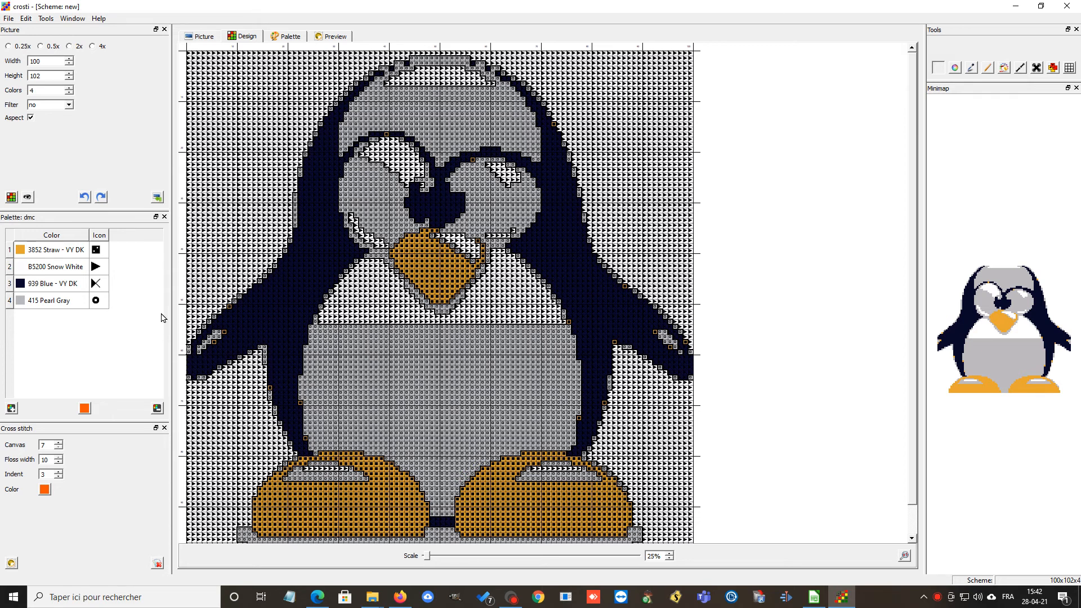
Raise the picture's number of colours to 10 and regenerate the penguin cross stitch design
click(69, 87)
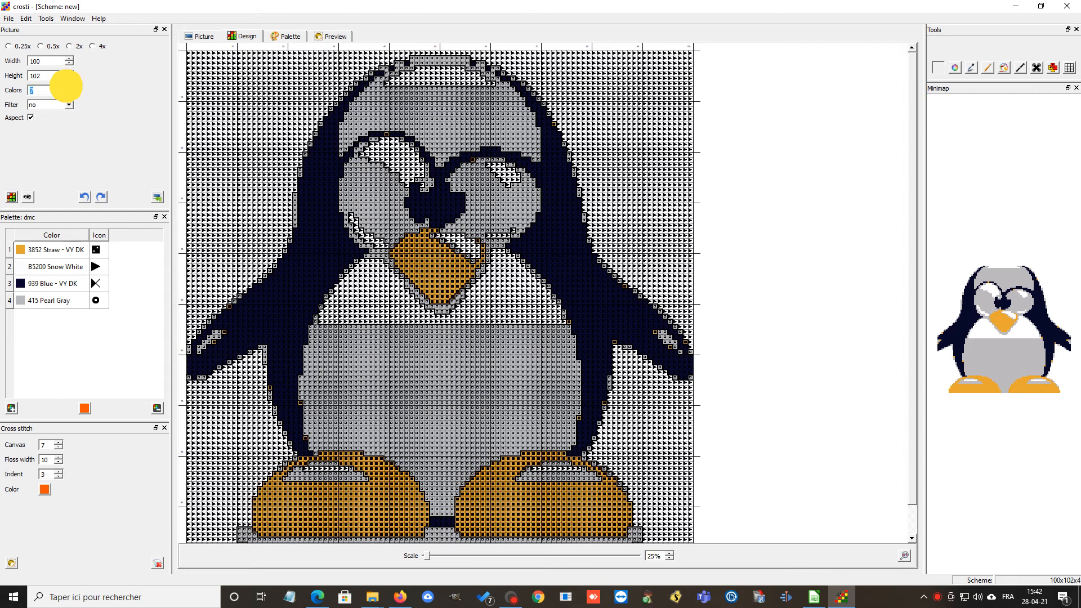
click(68, 88)
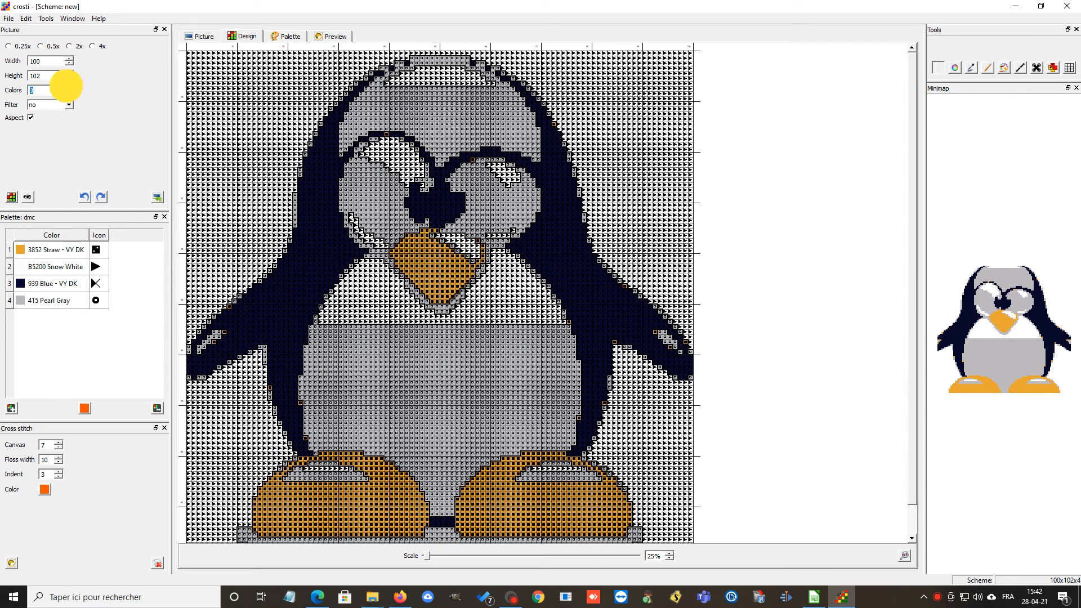
click(70, 88)
click(70, 88)
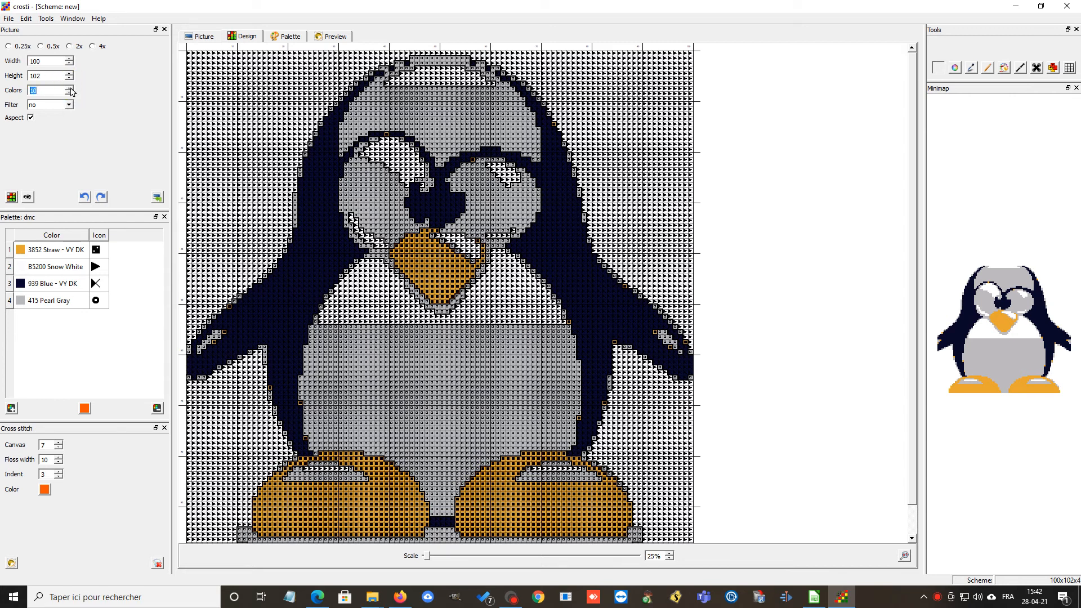
click(11, 198)
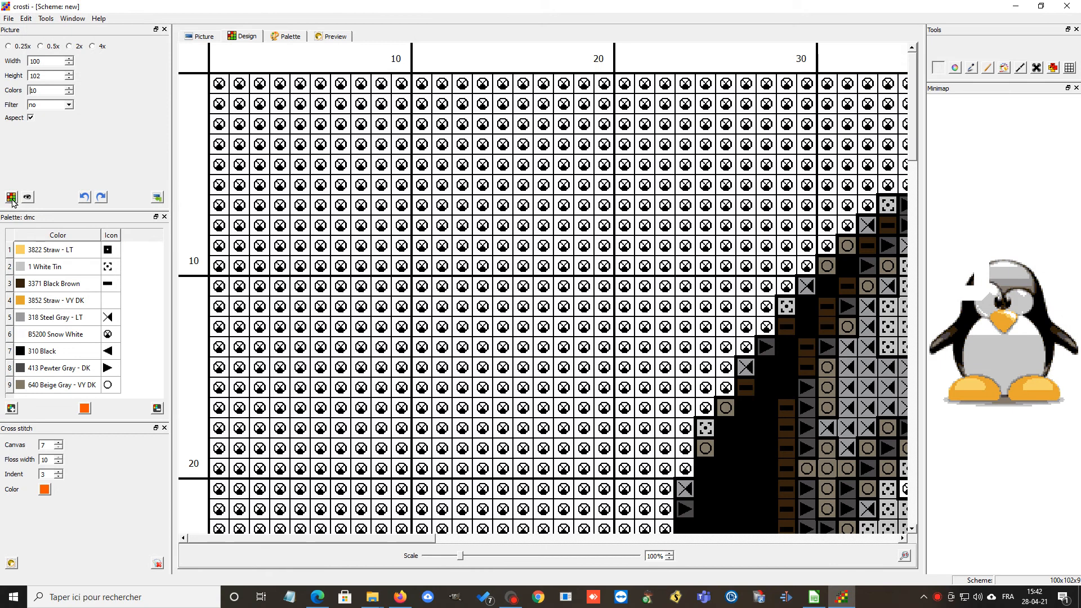
drag(459, 556, 427, 557)
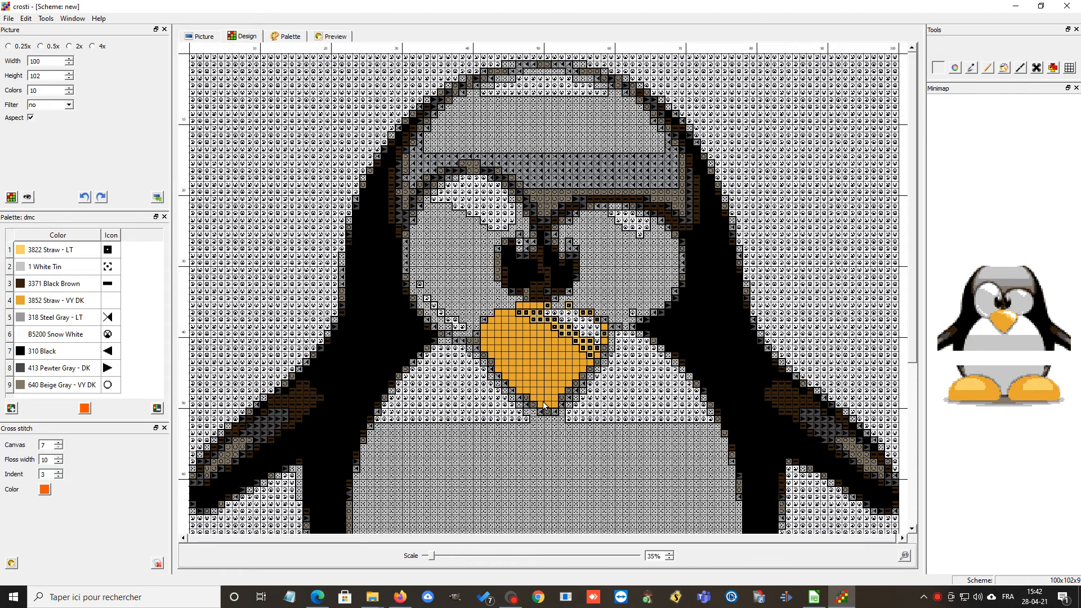
scroll(330, 398, down, 3)
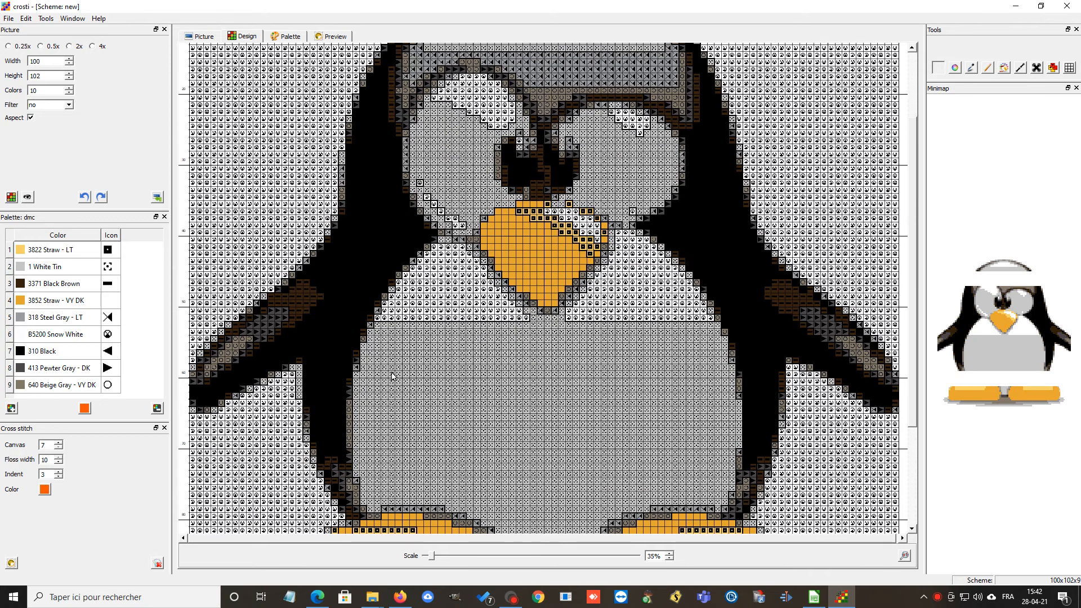
scroll(371, 338, down, 3)
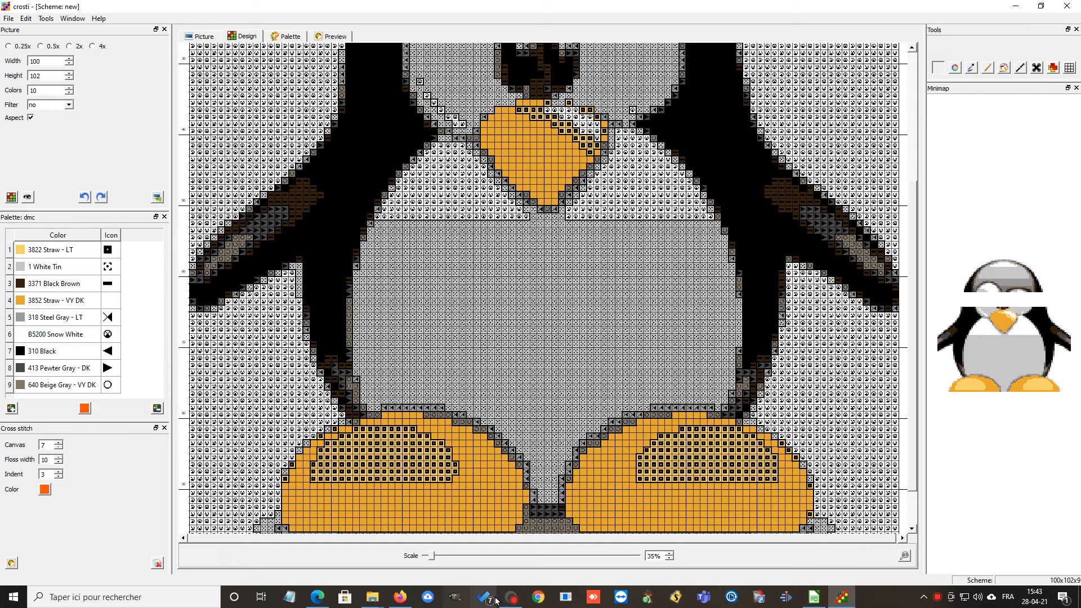
Start saving the design and choose the folder G:\PROGRAMME FORMATIONS\smart-lux tricot as its destination
click(9, 19)
click(23, 46)
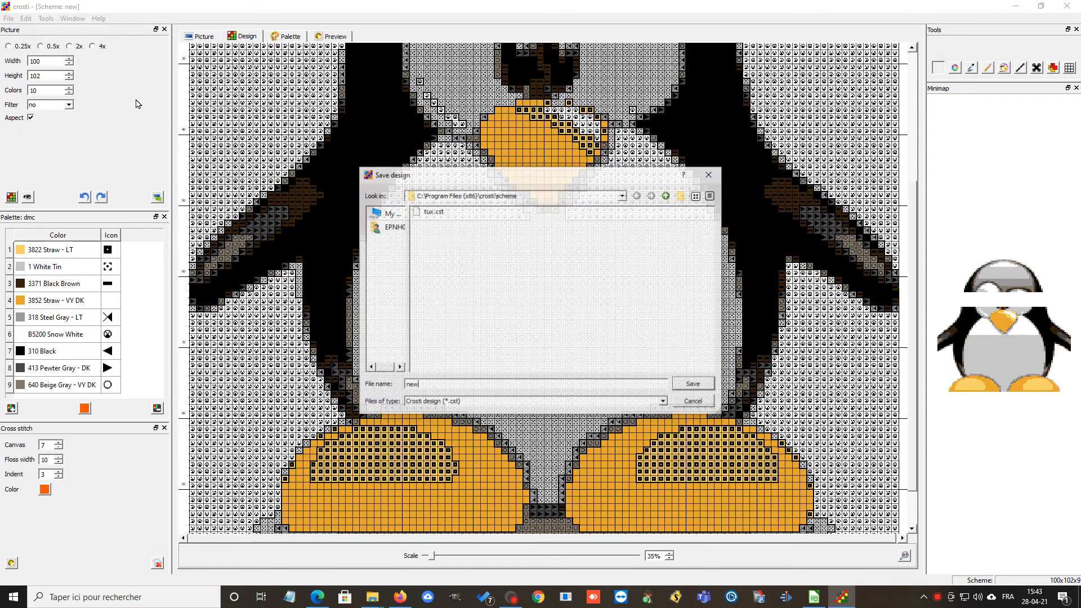
click(622, 196)
click(487, 231)
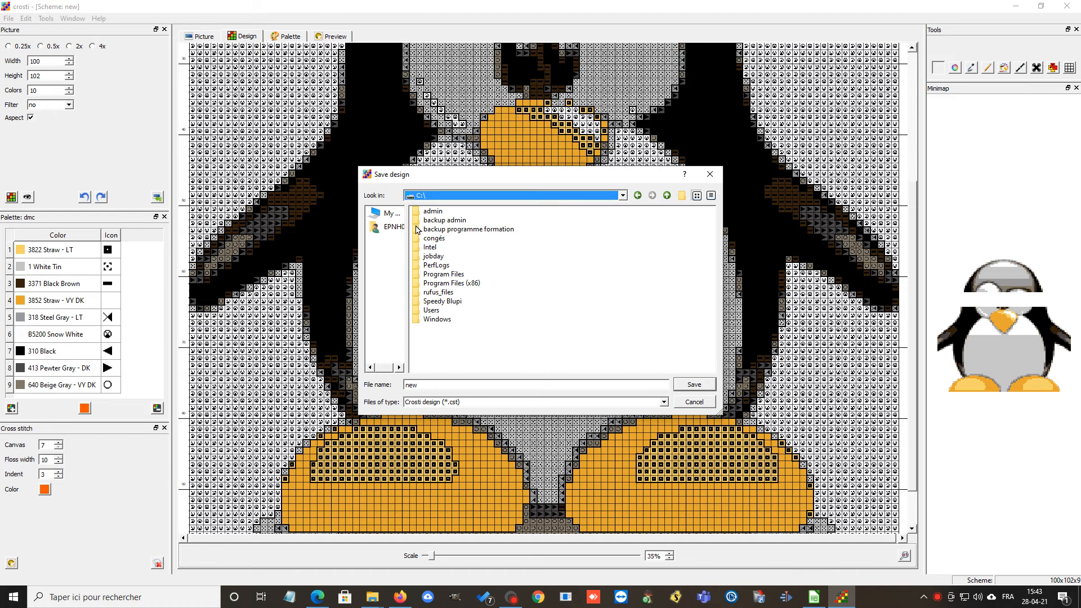
click(398, 213)
double_click(445, 235)
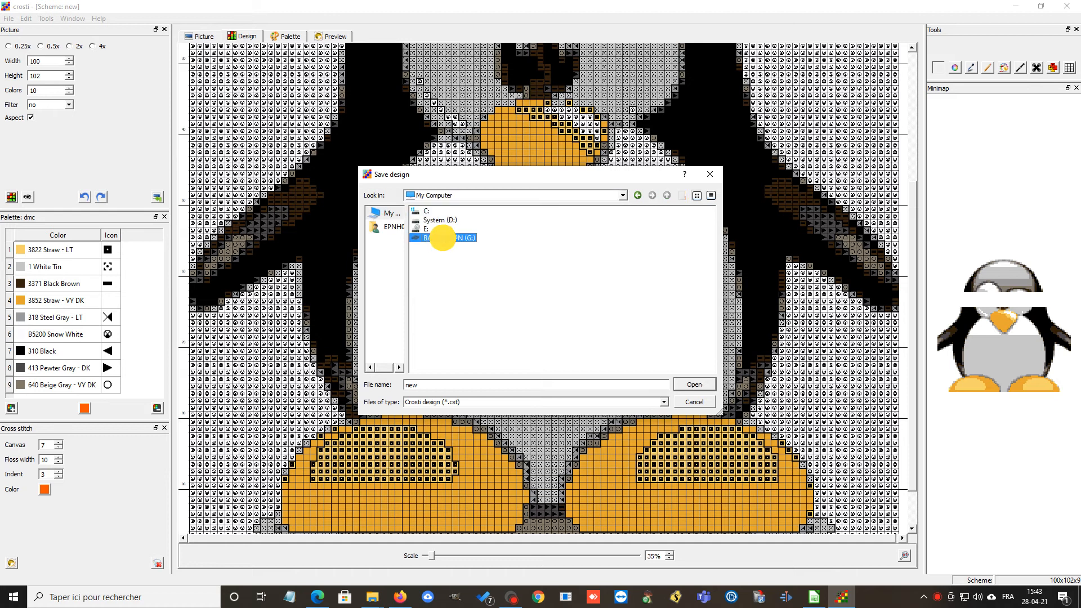
double_click(461, 329)
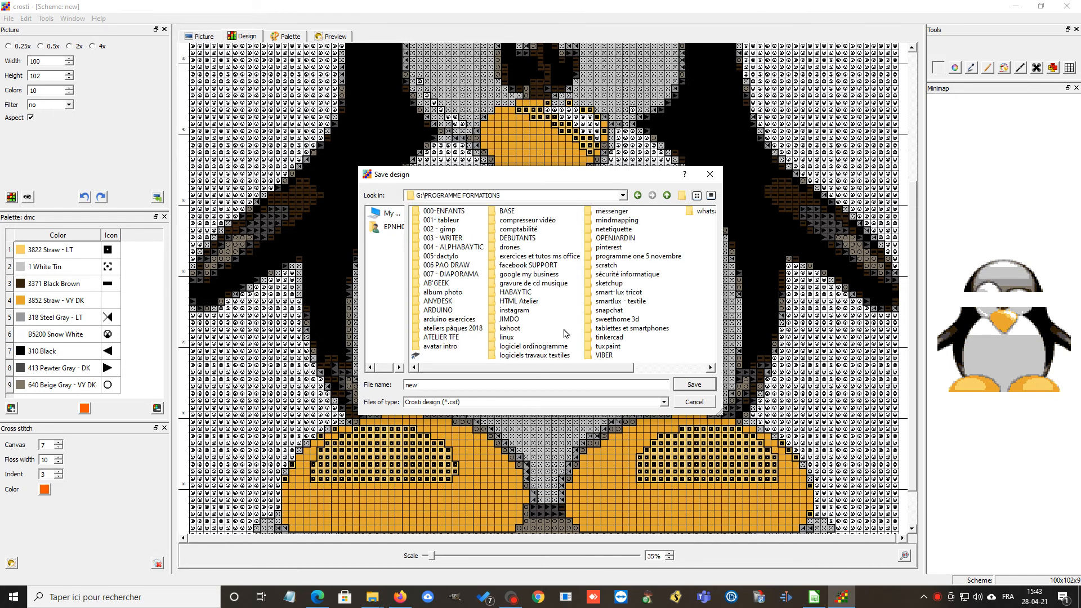
double_click(619, 292)
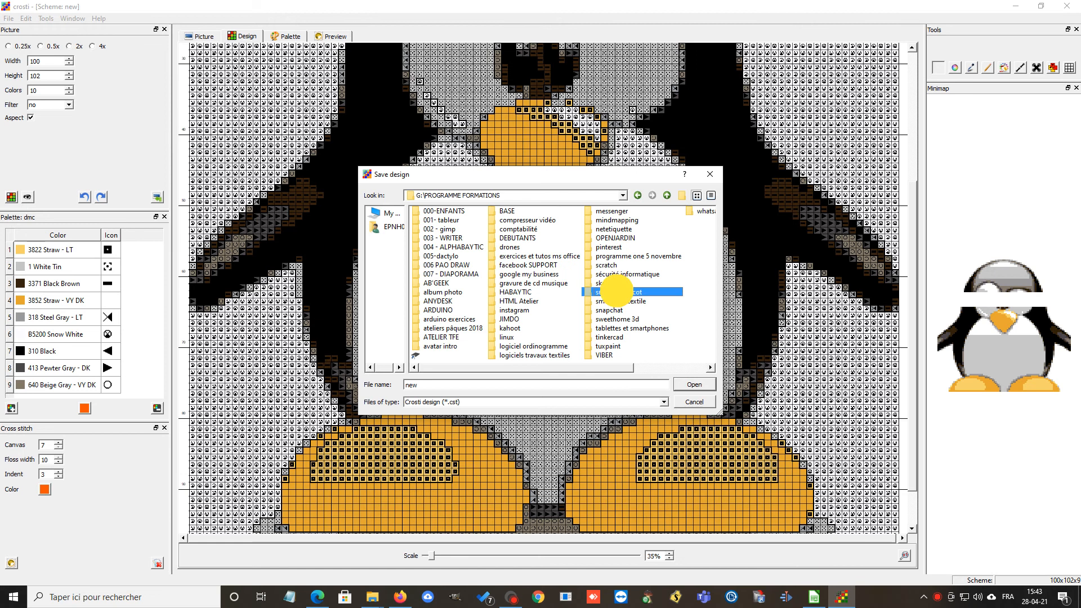
Name the design file "new TUX CROSTI" and save it as a Crosti design (*.cst)
click(434, 383)
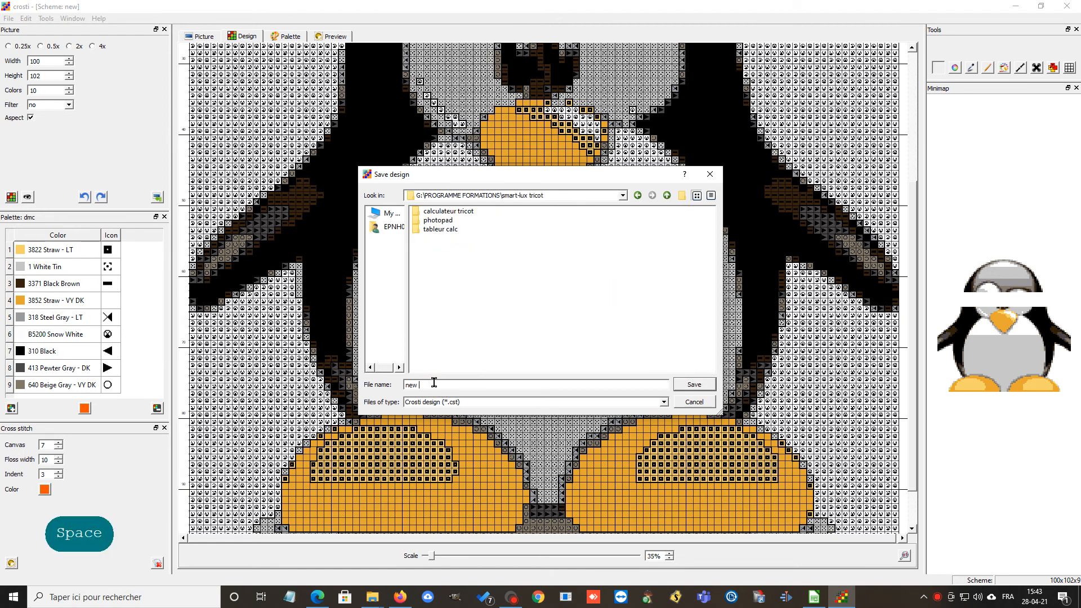
text(TUX CR)
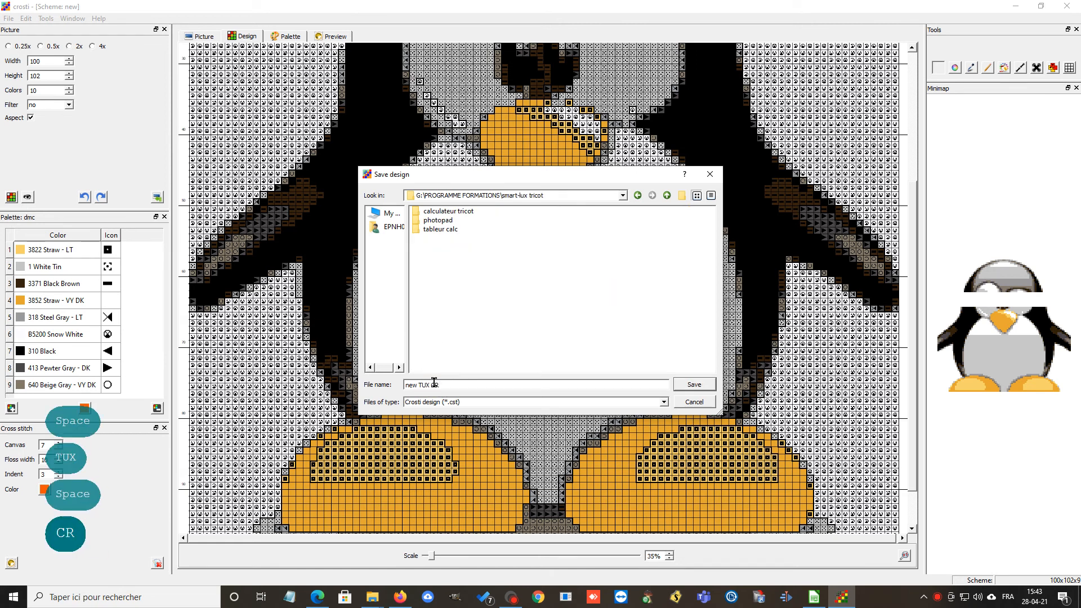
text(OSTI)
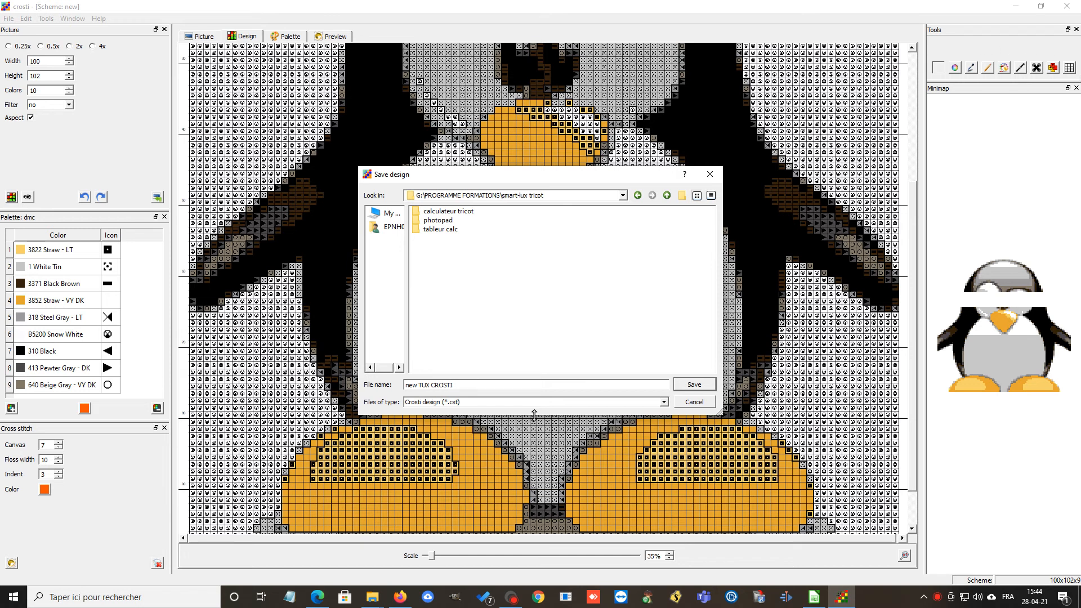
click(690, 383)
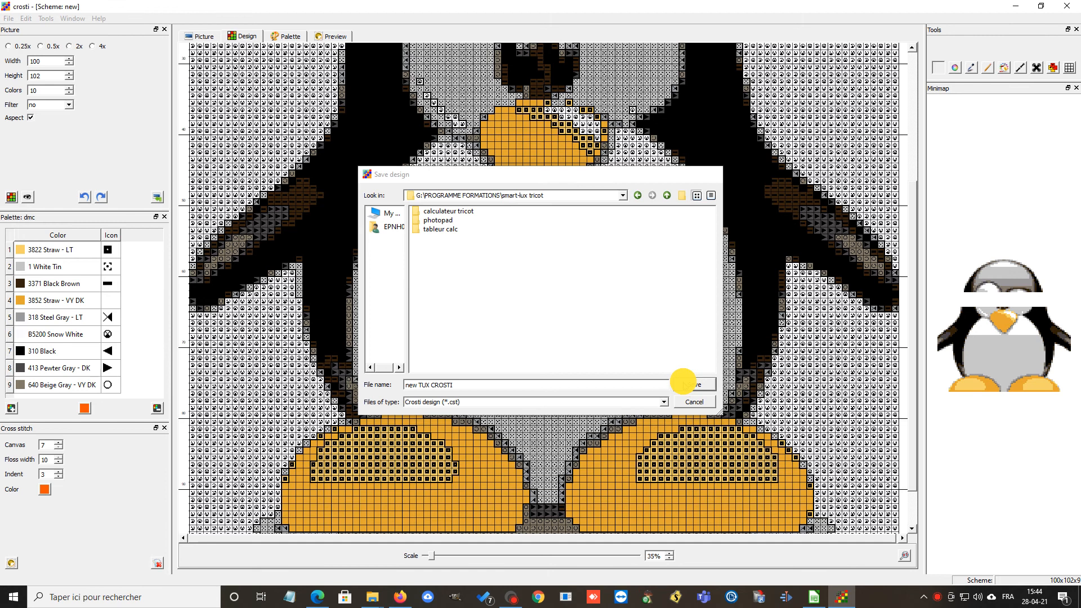
Export the penguin design as a portable document file (*.pdf) into the smart-lux tricot folder
click(8, 18)
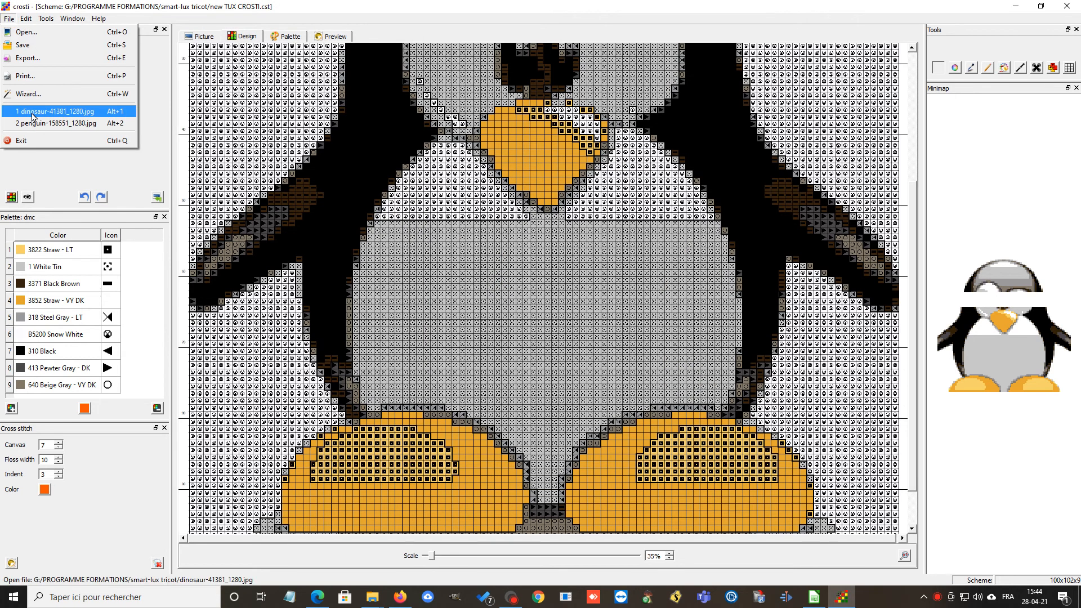
click(26, 59)
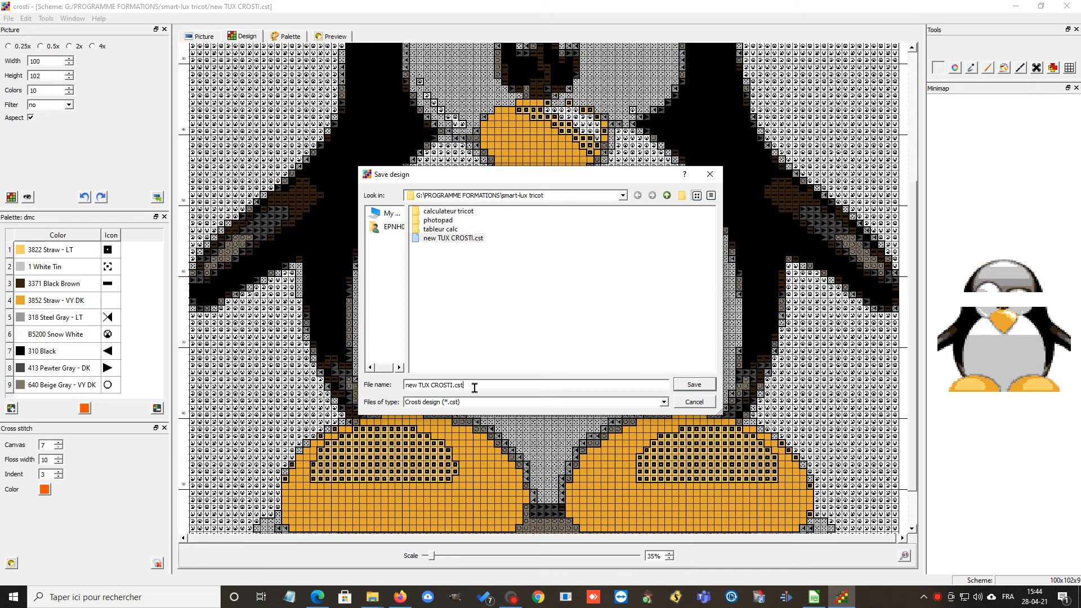
click(664, 403)
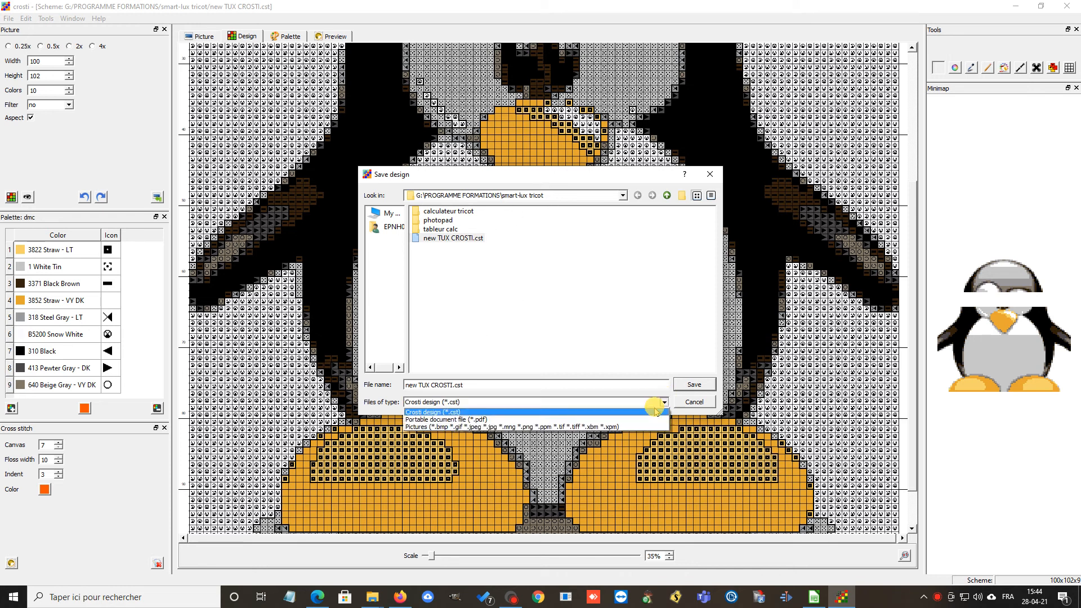
click(483, 420)
click(690, 384)
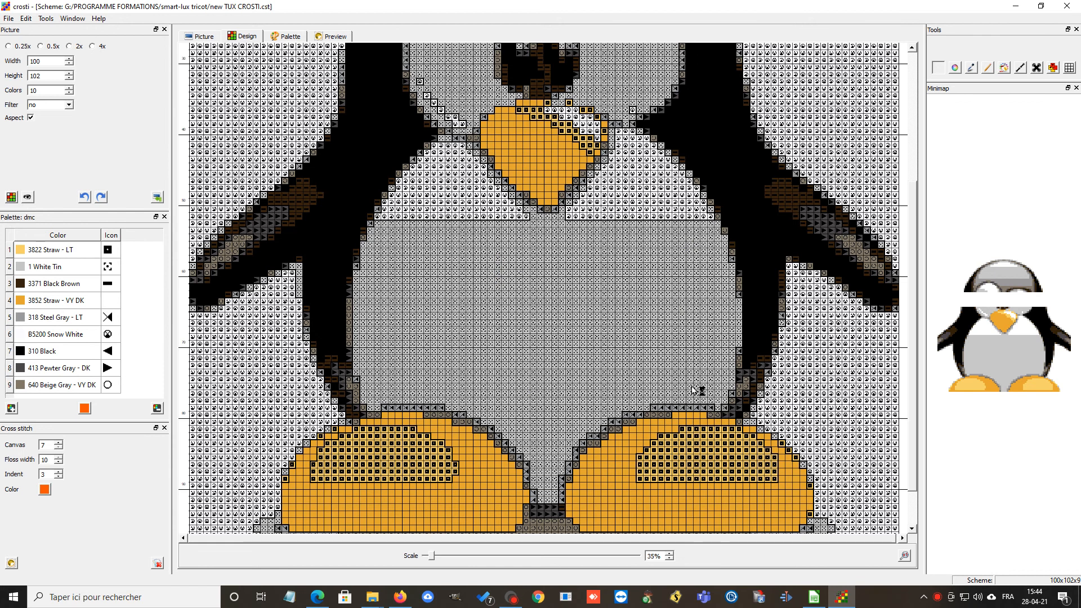
Switch to the smart-lux tricot folder in File Explorer and open "new TUX CROSTI.pdf" in Acrobat Reader
click(373, 599)
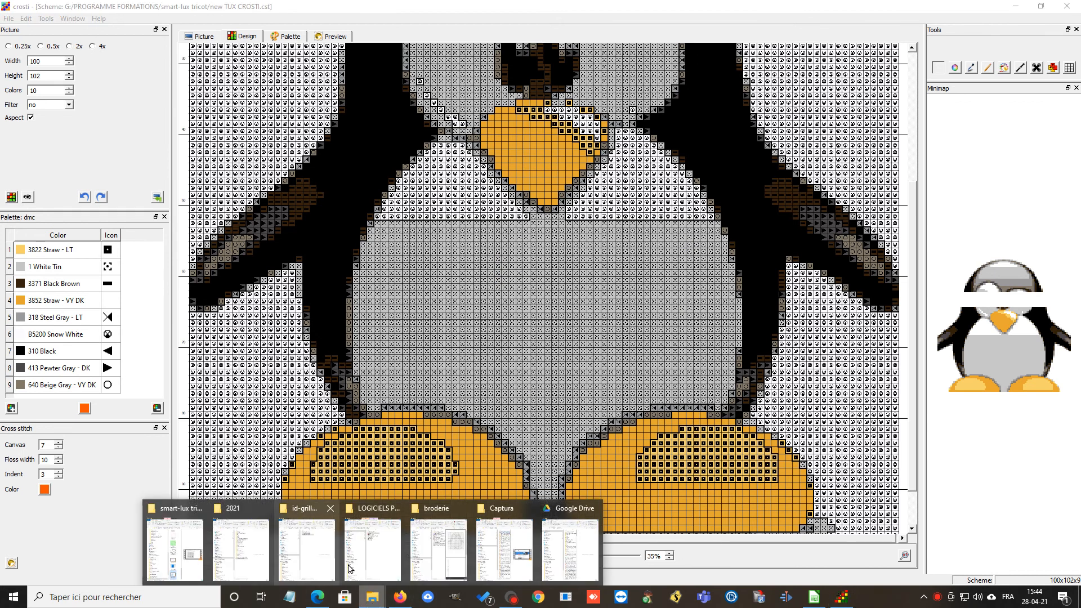
mouse_move(300, 562)
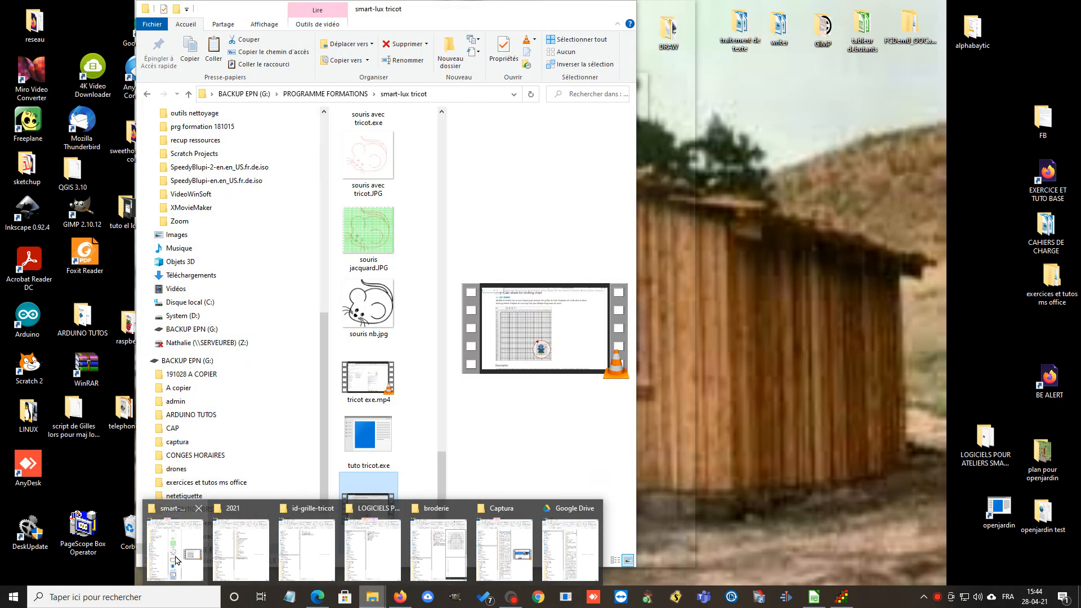
click(176, 560)
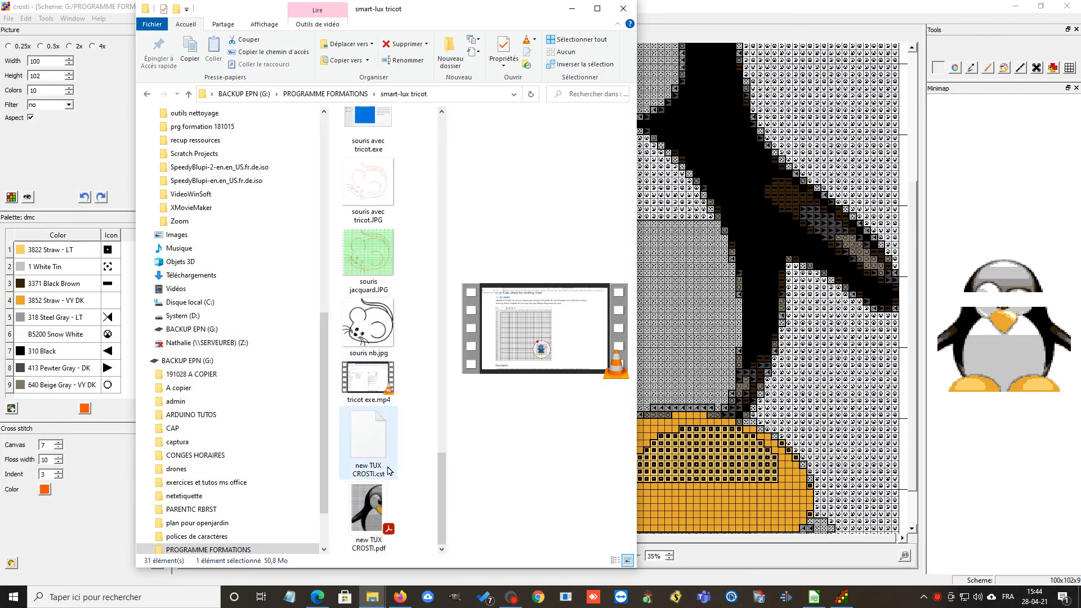
click(367, 525)
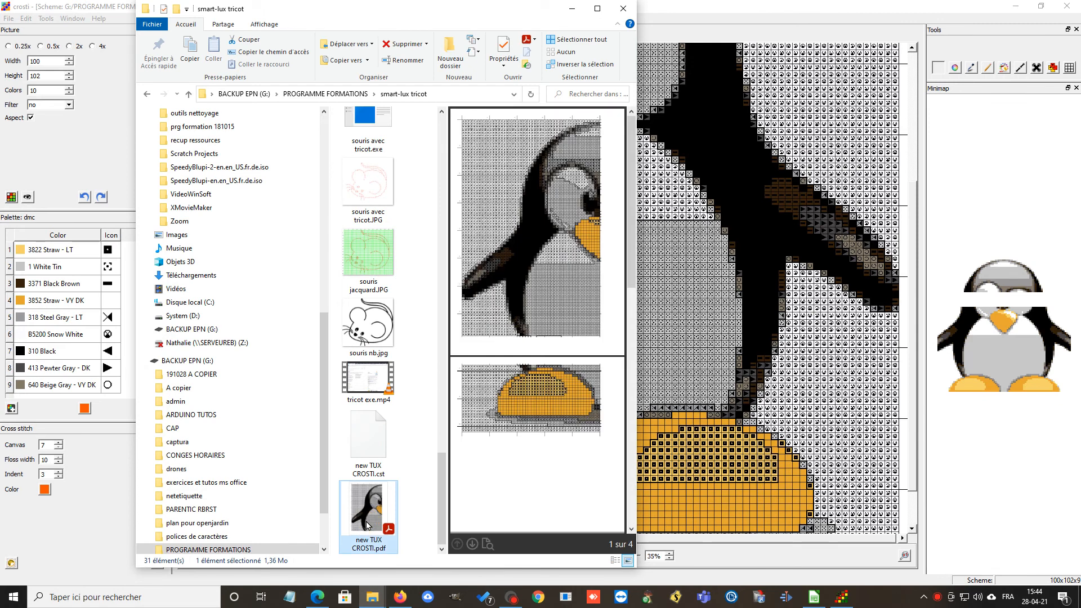
double_click(367, 525)
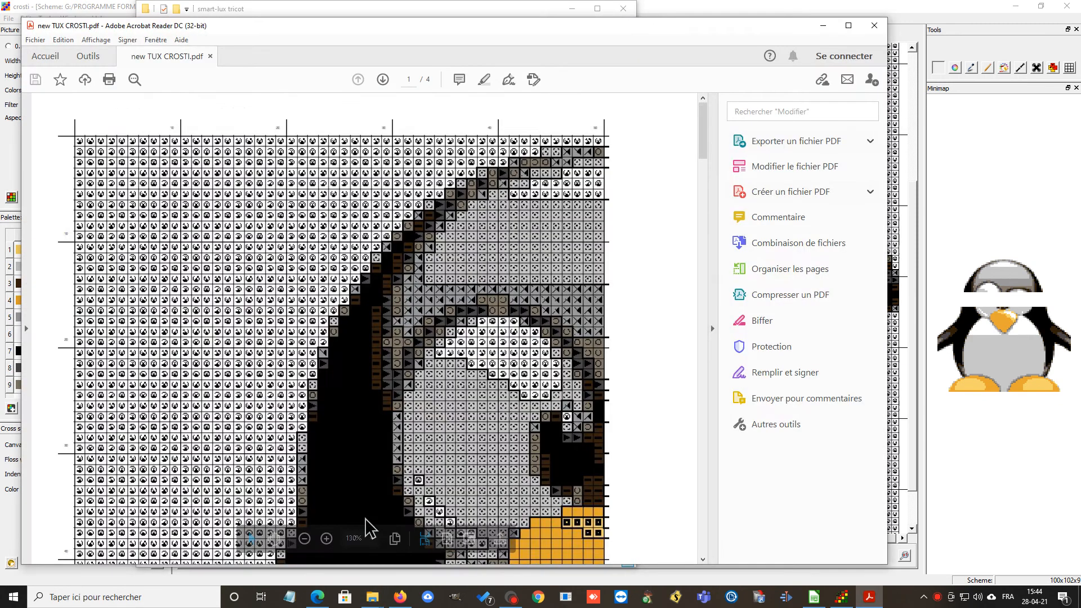
Examine how the penguin chart is laid out across the first pages of the PDF
scroll(405, 461, down, 6)
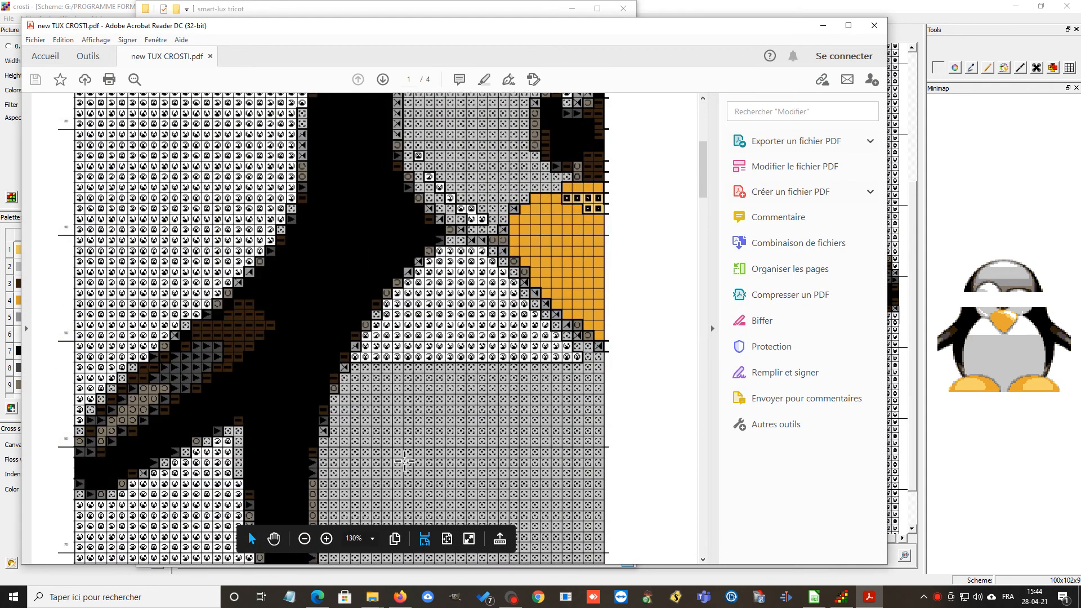
scroll(405, 461, down, 15)
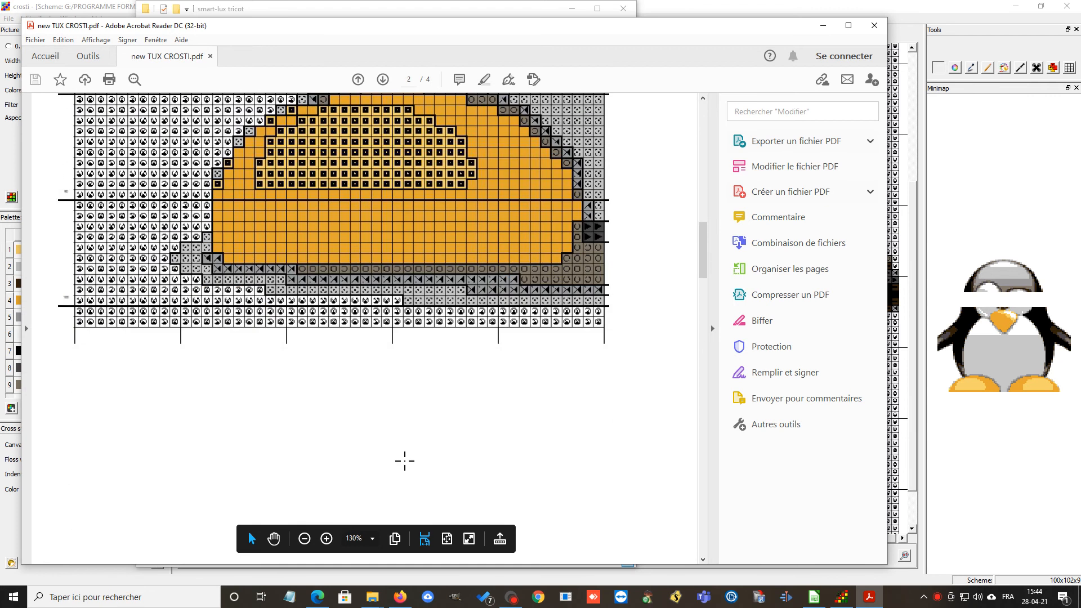
scroll(405, 461, down, 5)
scroll(410, 448, up, 7)
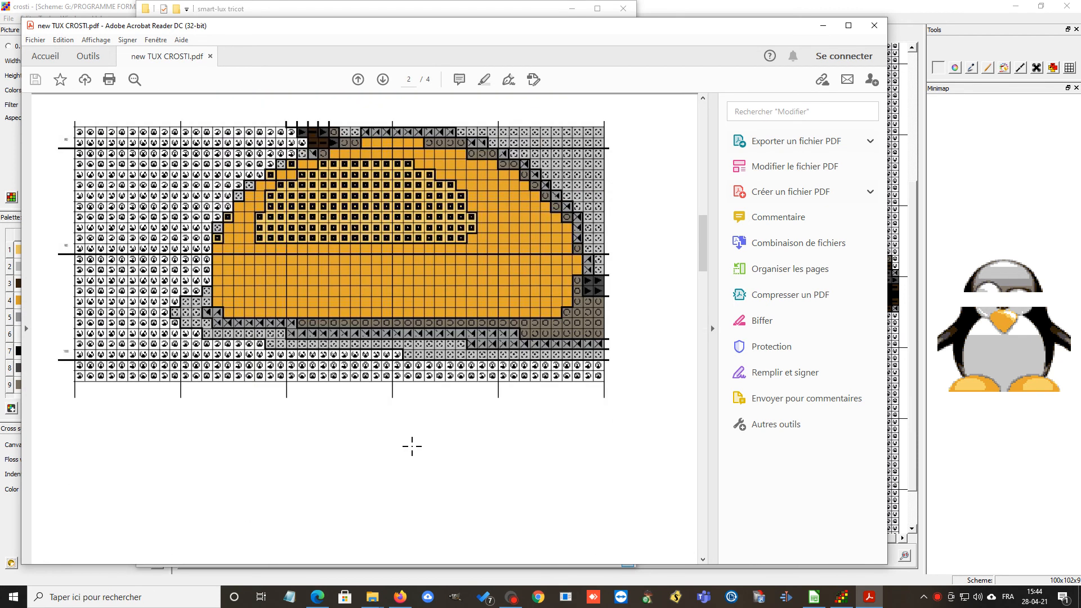
scroll(423, 108, up, 7)
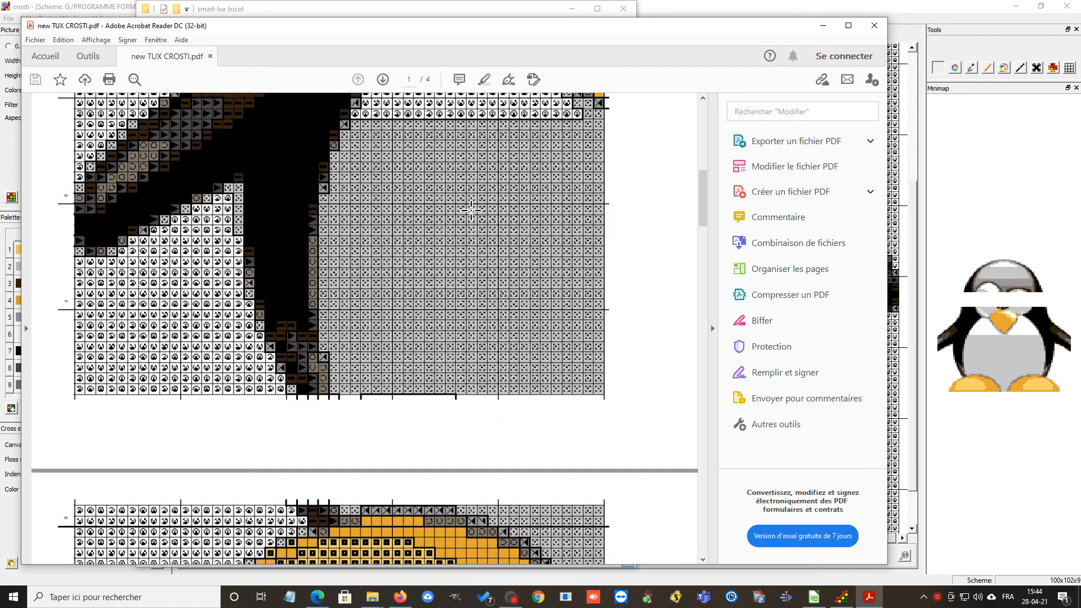
scroll(472, 209, up, 6)
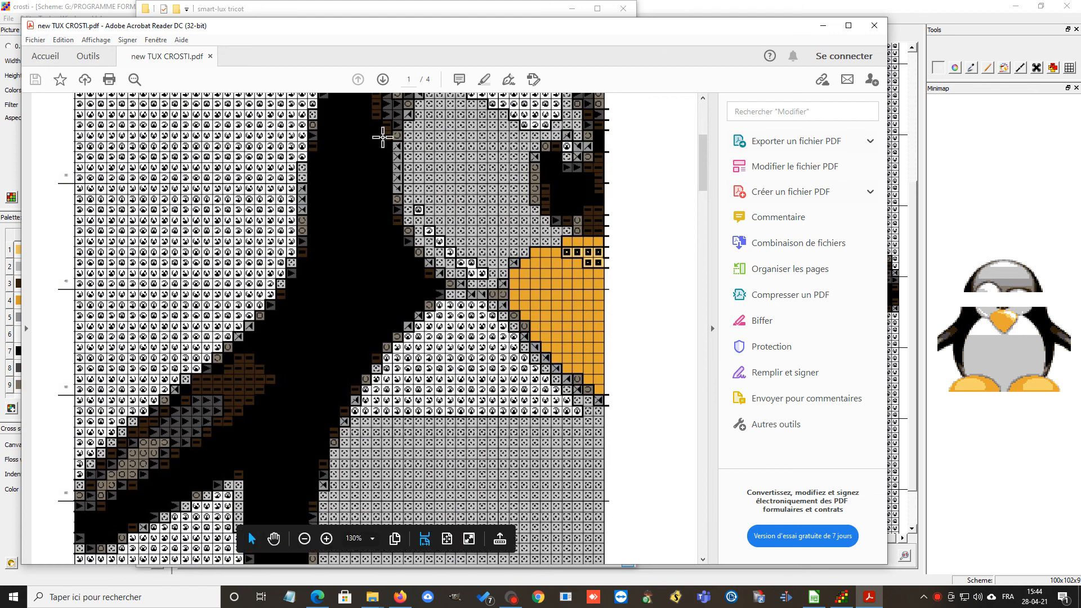
scroll(624, 201, up, 4)
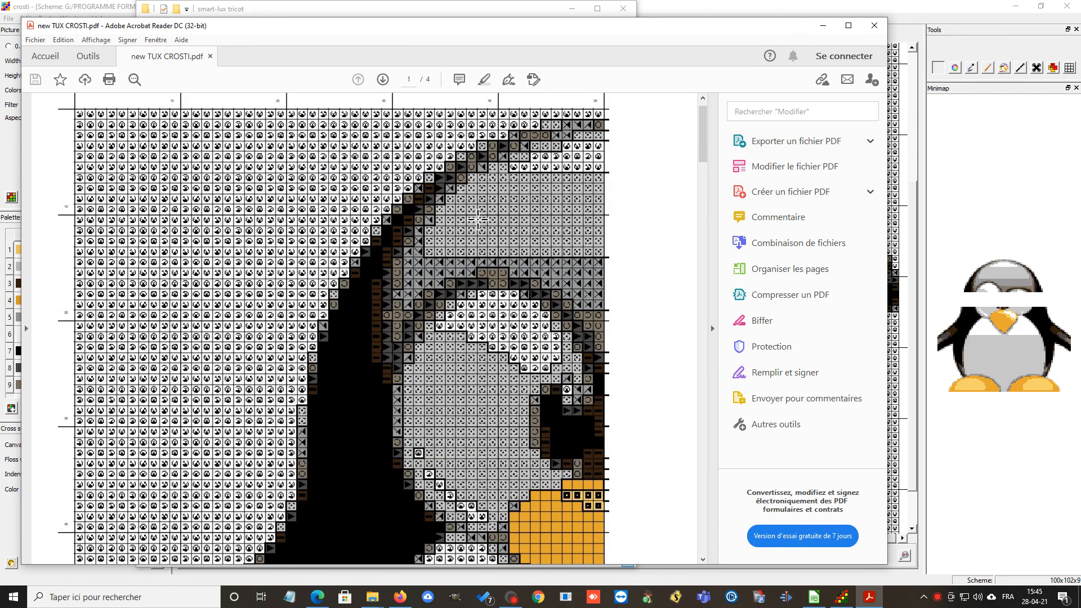
Open the print settings for the PDF and preview its pages through to page 4
click(34, 40)
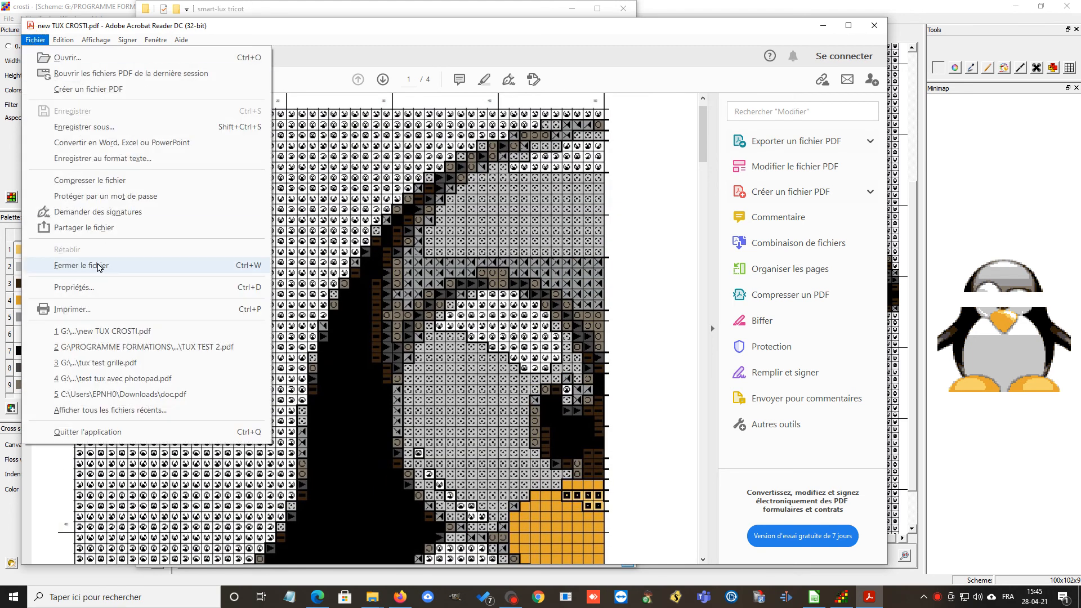
click(82, 312)
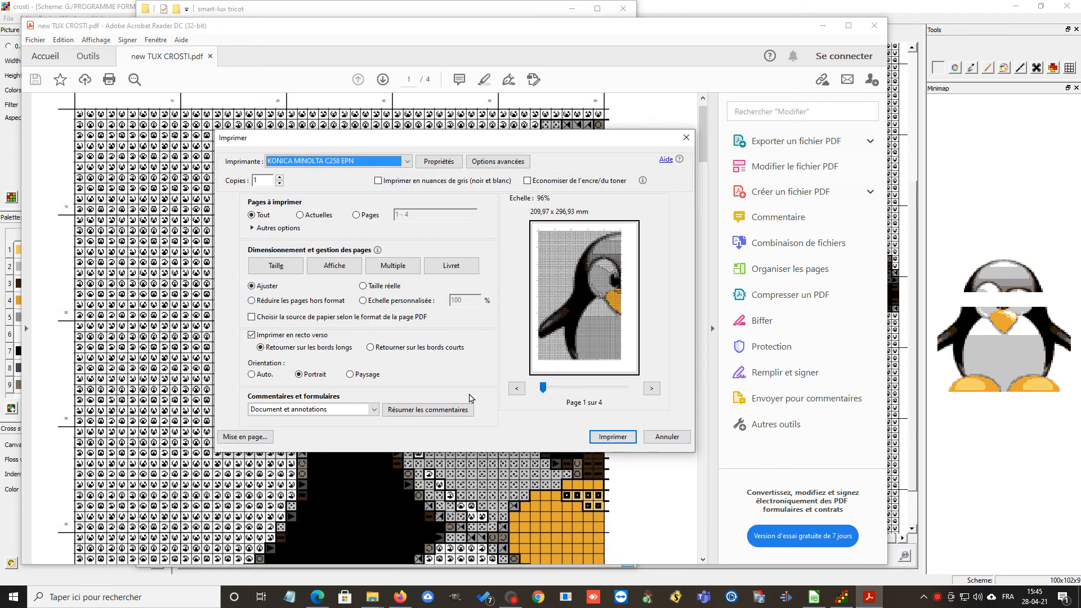
click(652, 389)
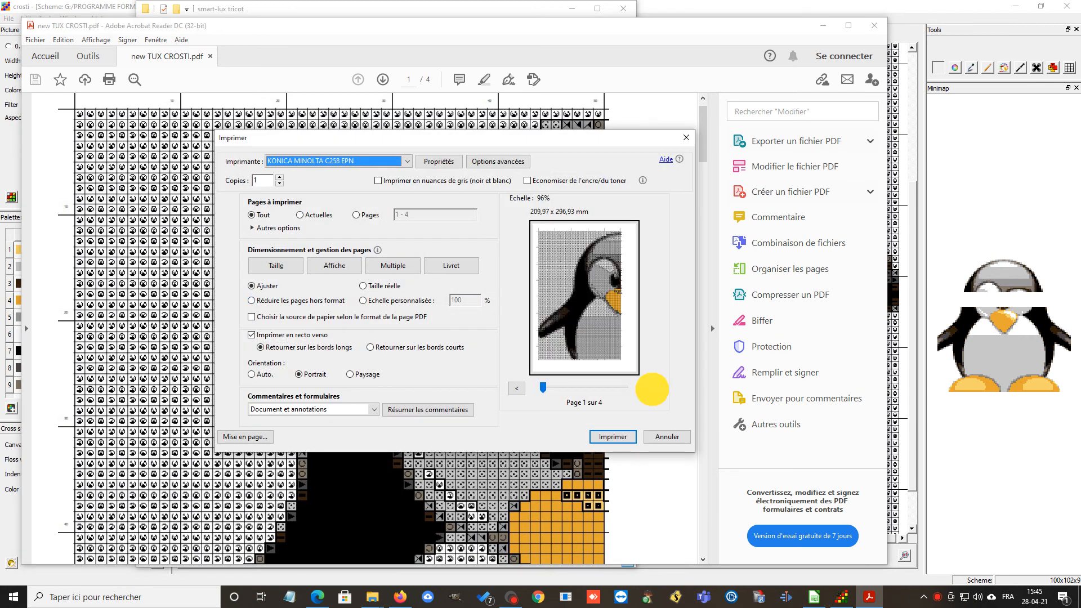
click(652, 389)
click(652, 389)
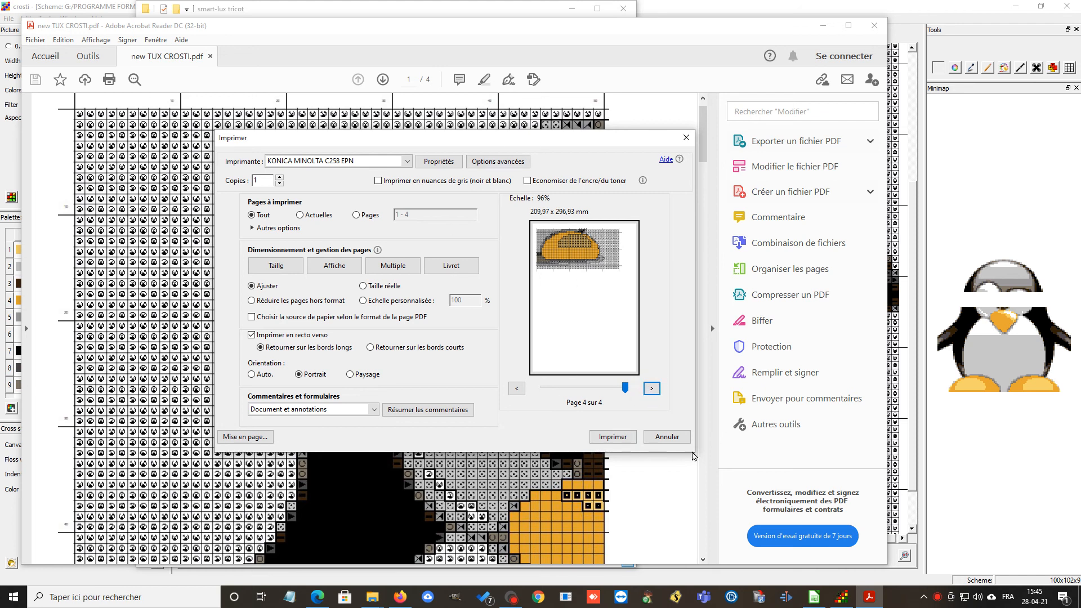
Cancel printing the PDF, close Acrobat Reader and minimize File Explorer to return to the penguin chart in Crosti
click(668, 437)
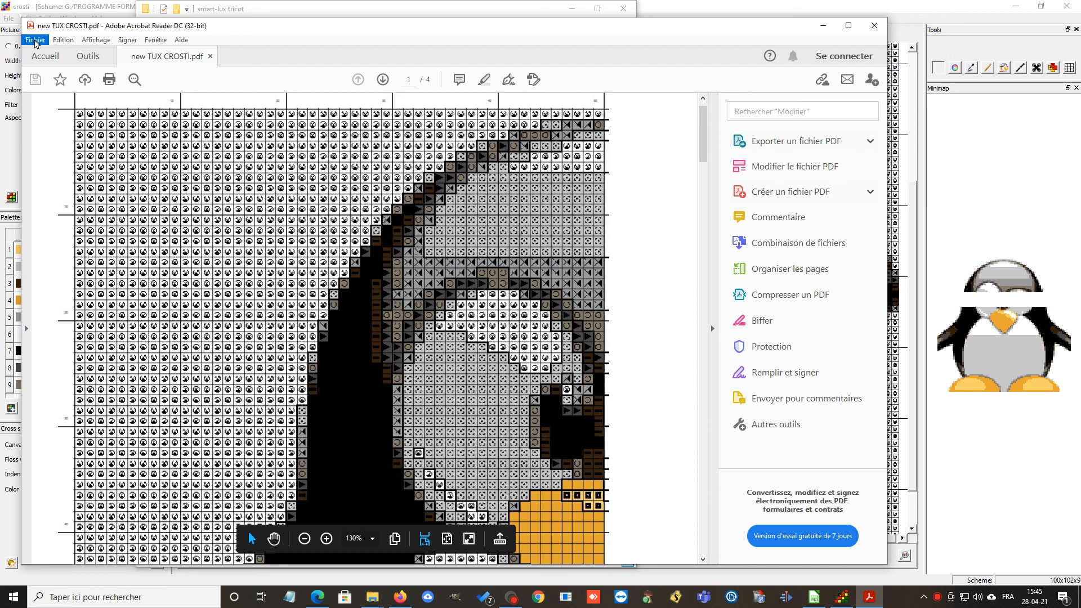
click(35, 41)
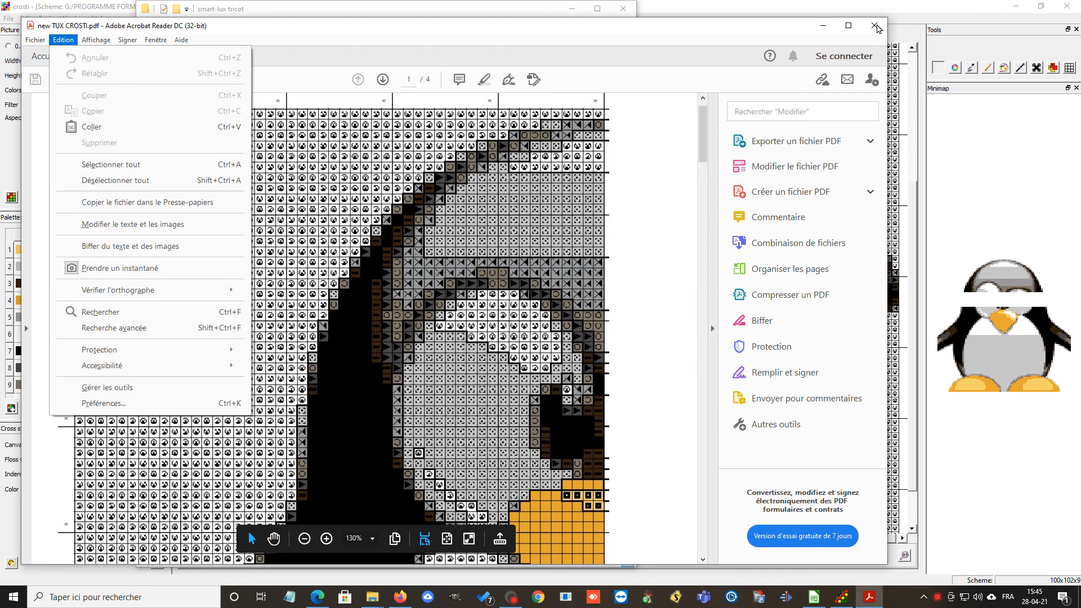
click(877, 28)
click(879, 26)
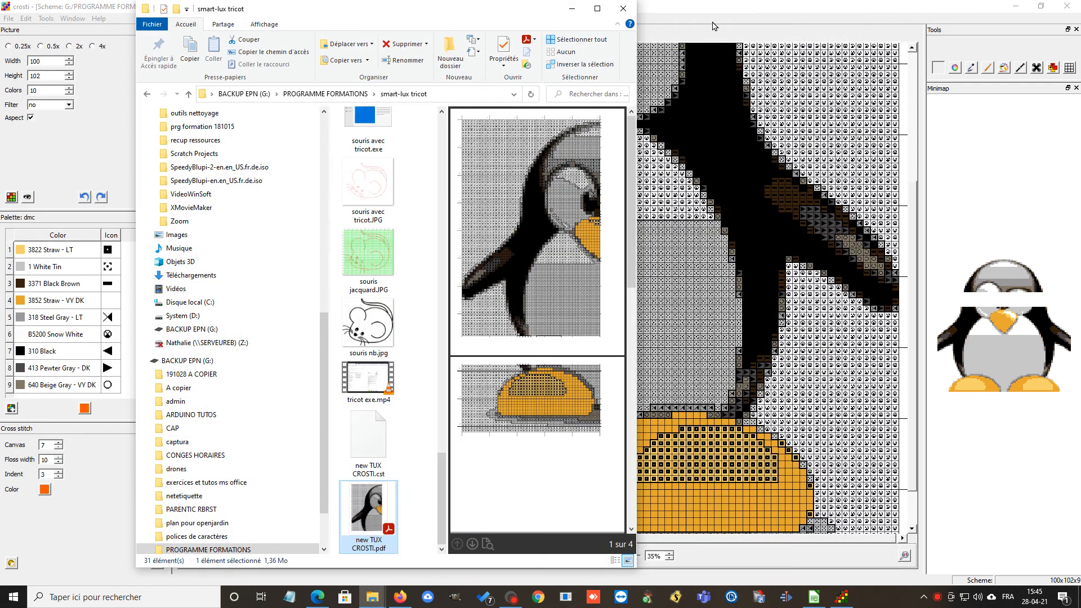
click(572, 9)
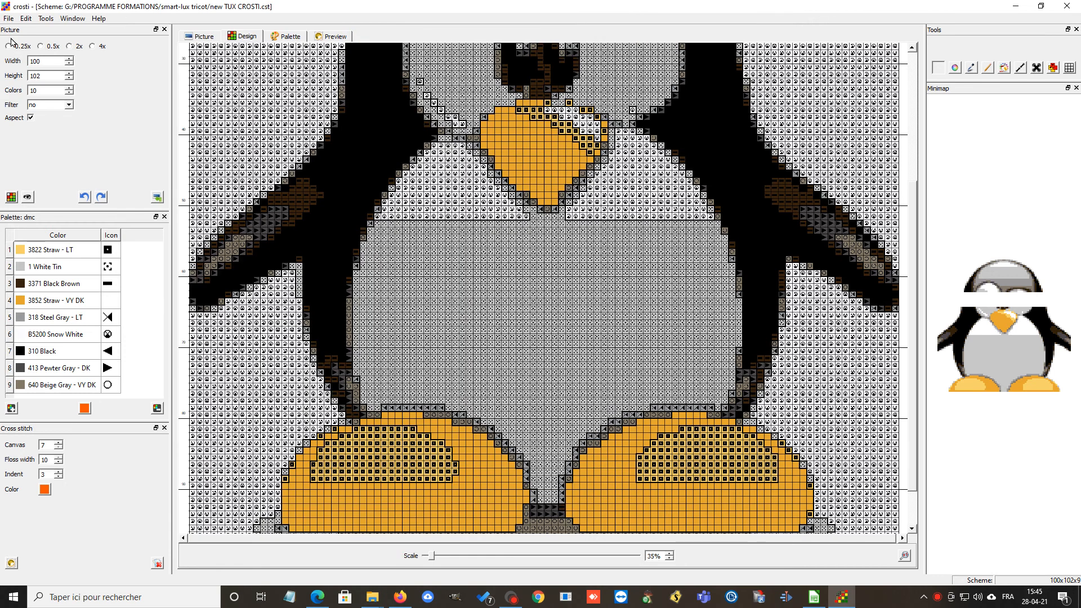
Save the penguin design as a picture file named new TUX CROSTI.JPG in the smart-lux tricot folder
click(8, 18)
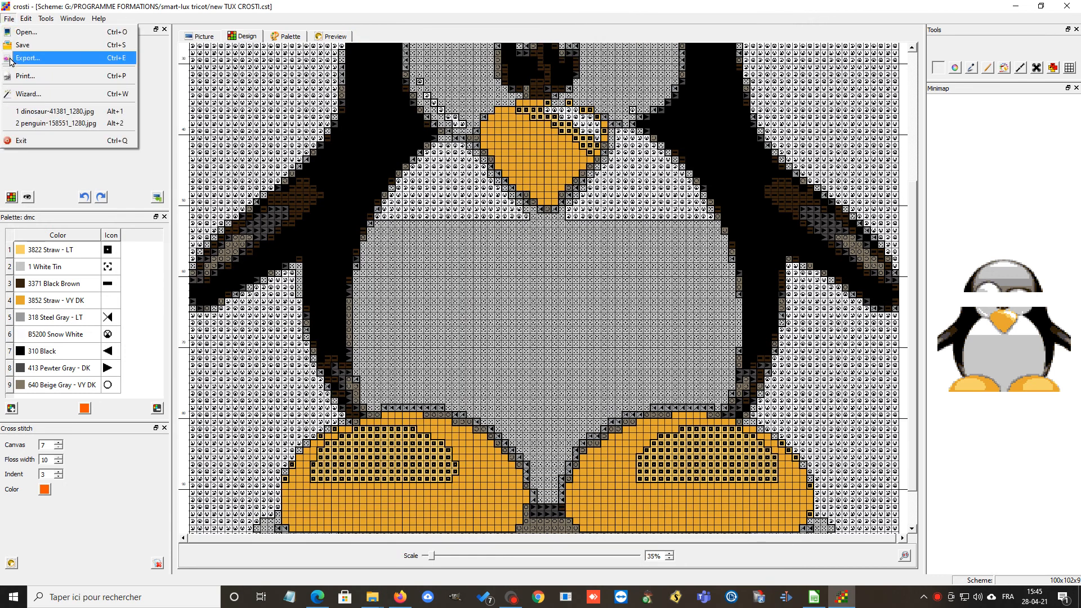
click(22, 45)
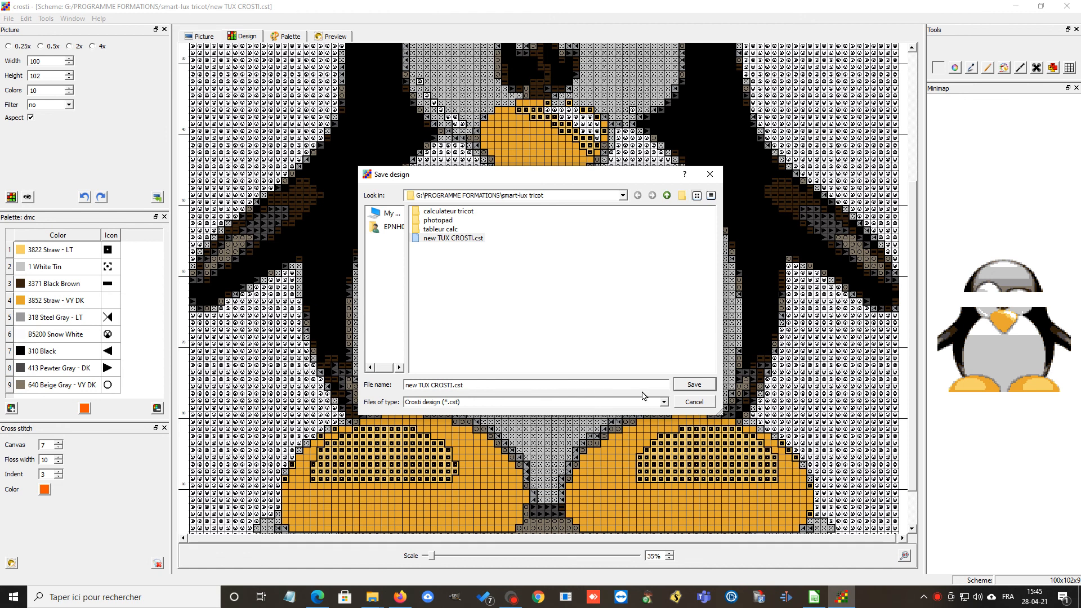
click(551, 403)
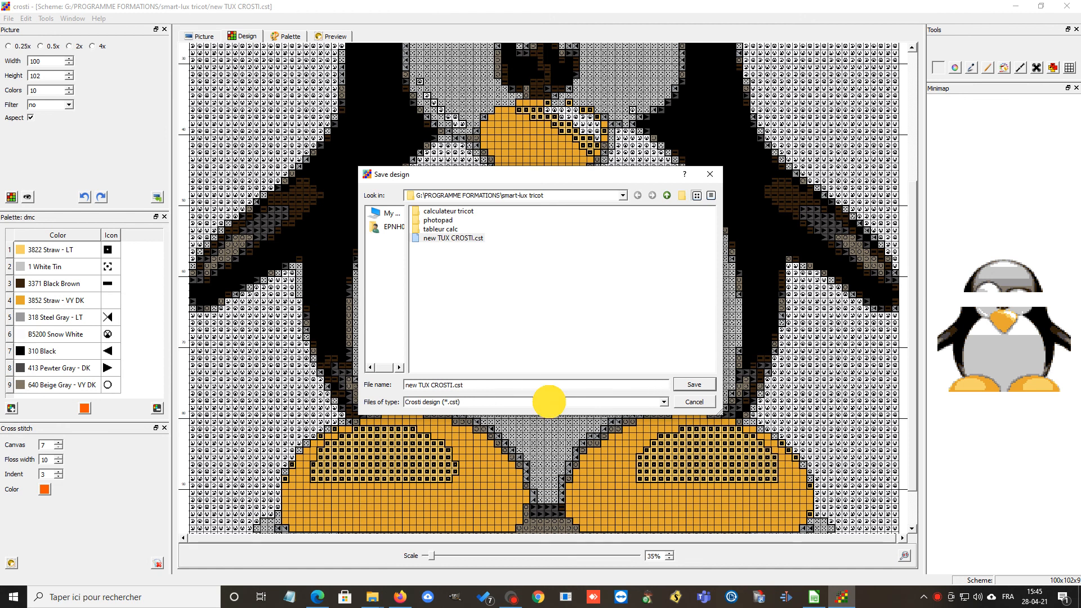
click(490, 427)
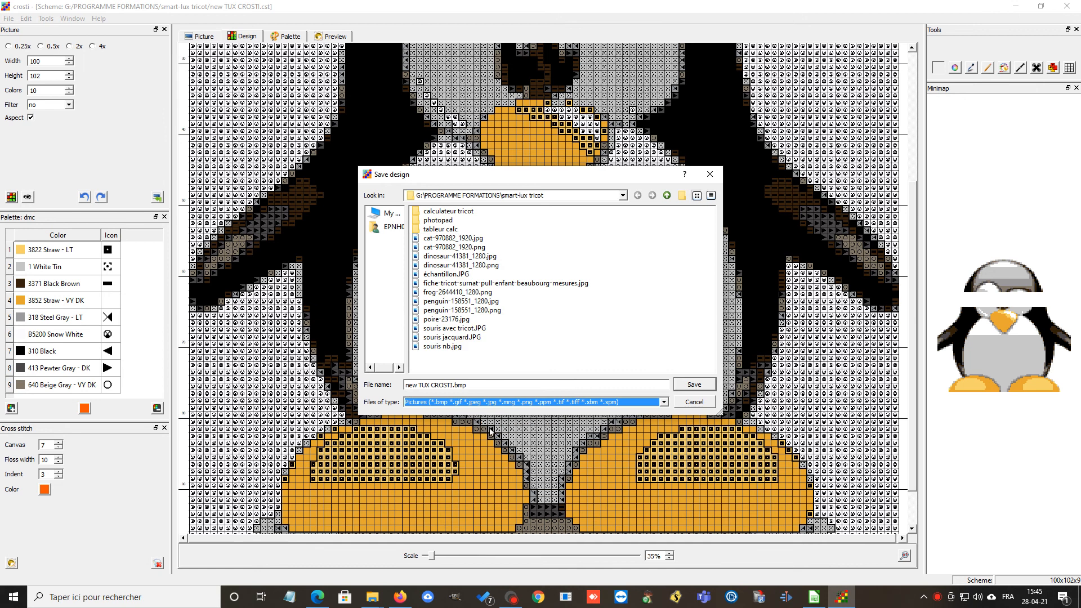
click(474, 386)
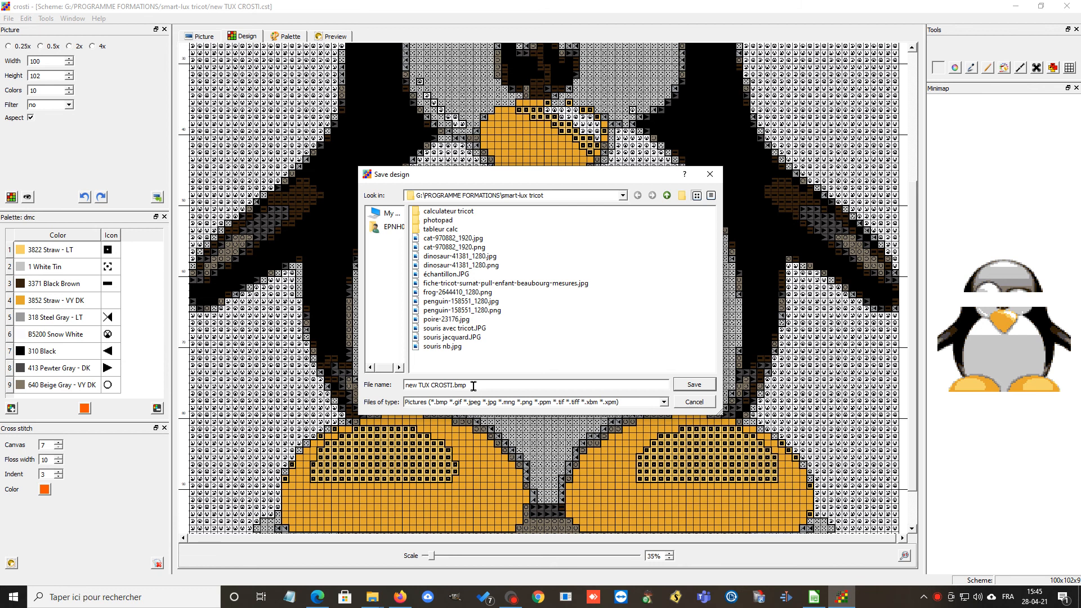
key(BackSpace)
key(BackSpace)
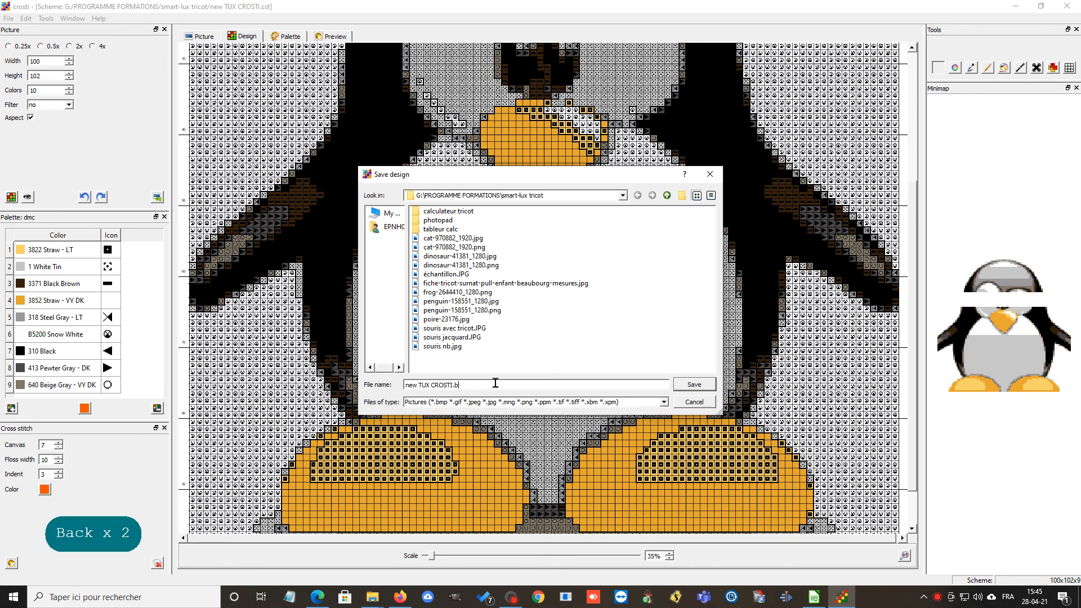
text(JPG)
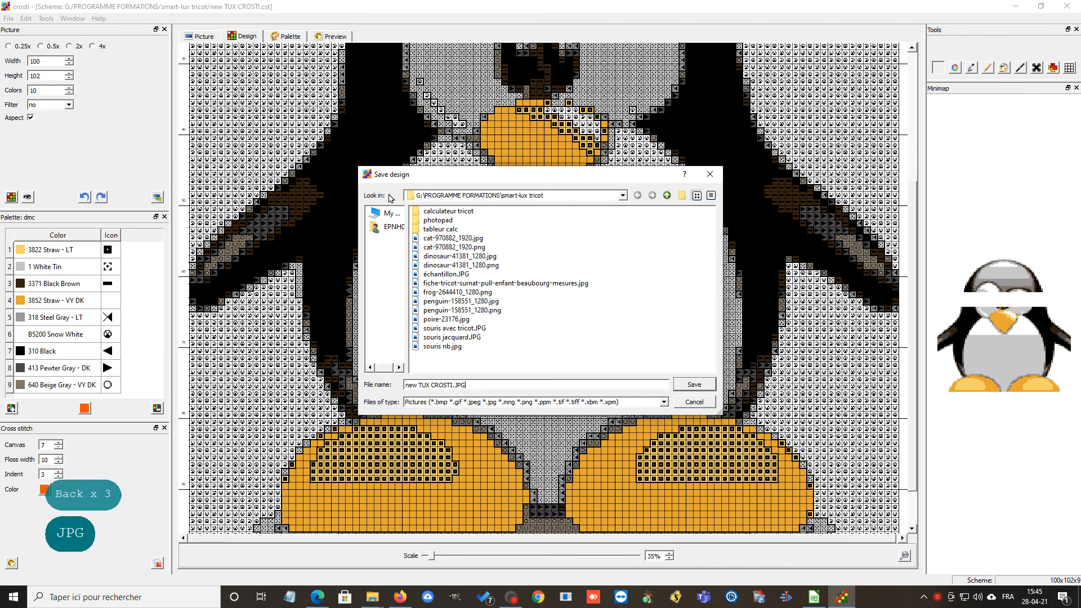
click(694, 384)
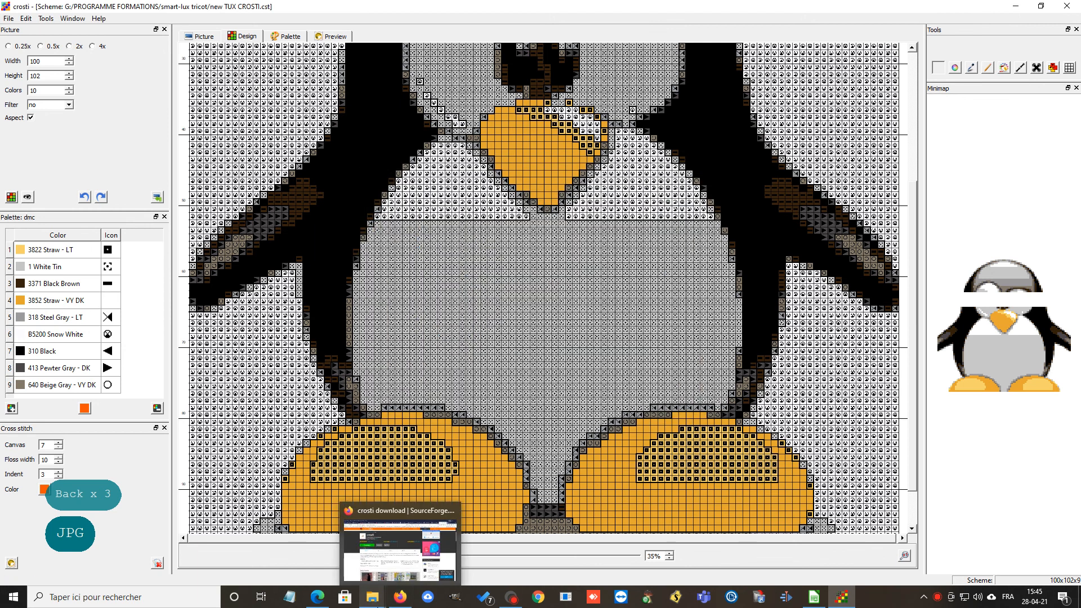
Switch to the smart-lux tricot folder in File Explorer, then find and preview new TUX CROSTI.JPG
mouse_move(372, 597)
click(171, 545)
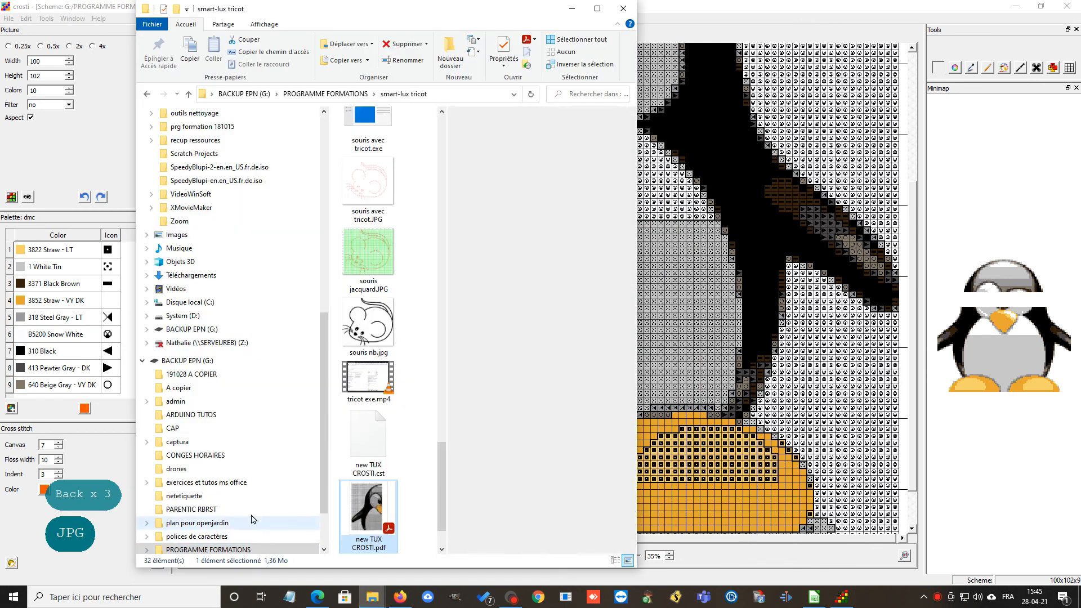
scroll(468, 422, down, 6)
scroll(376, 466, up, 5)
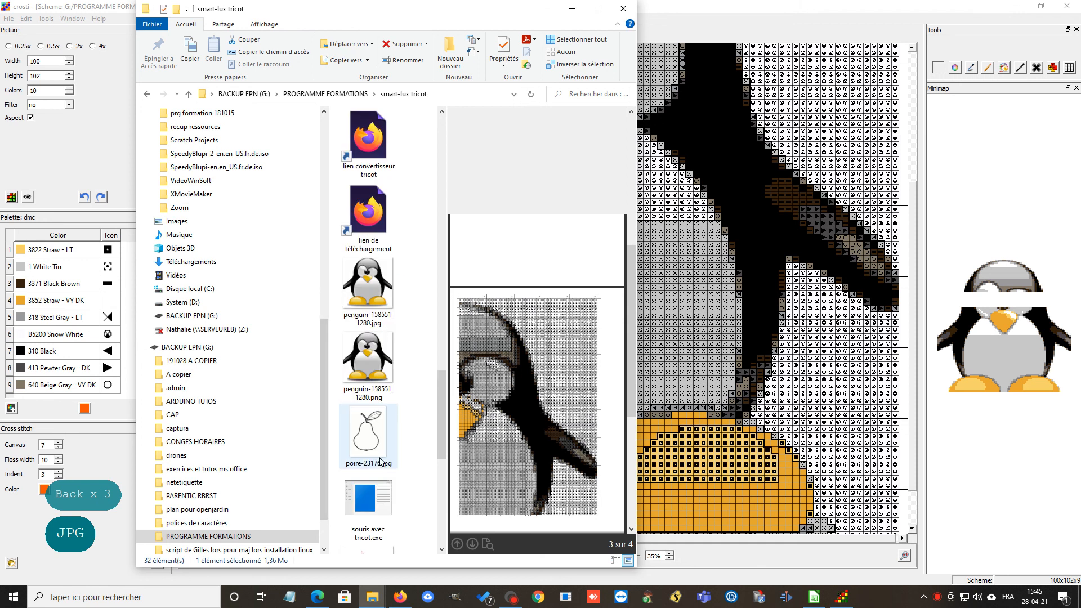
scroll(380, 462, down, 2)
scroll(383, 466, up, 6)
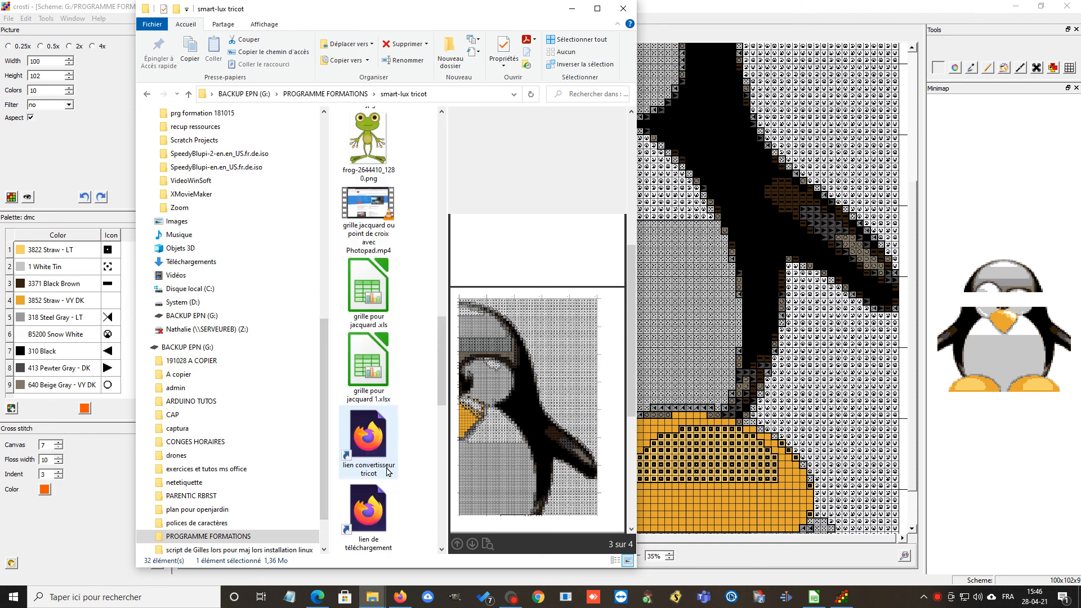
scroll(387, 472, down, 6)
scroll(387, 472, down, 5)
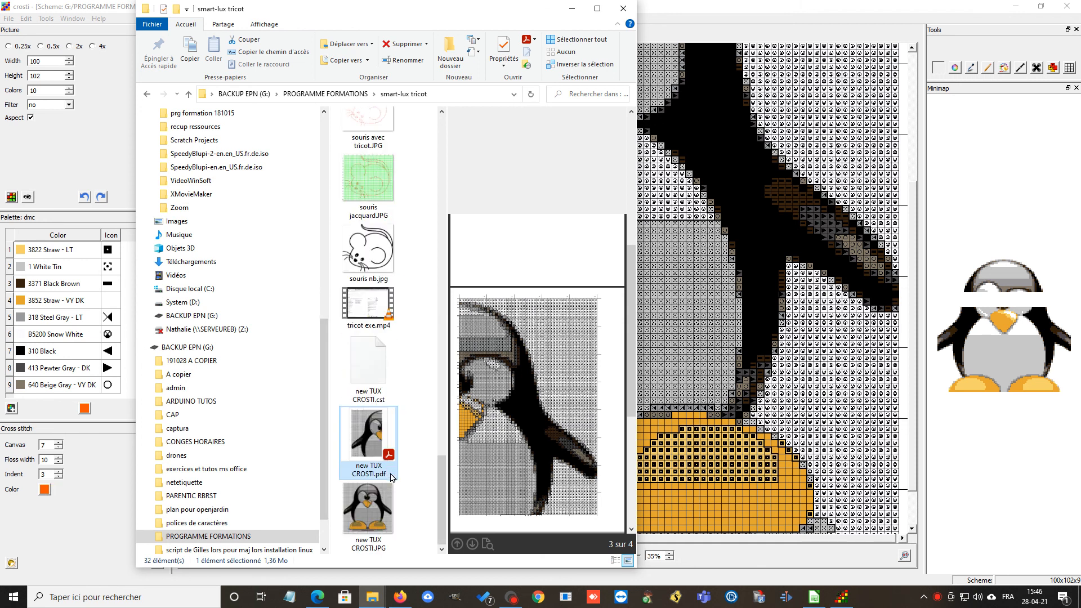
click(373, 521)
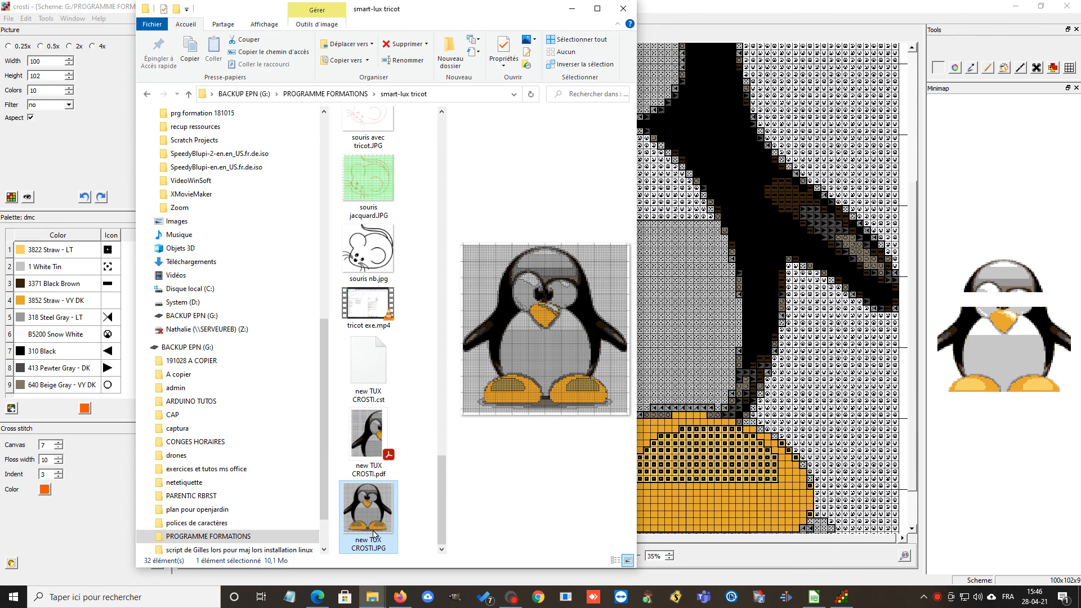
double_click(373, 532)
Try print settings for new TUX CROSTI.JPG with A3 paper and fitting to the frame turned off, then cancel printing
right_click(371, 529)
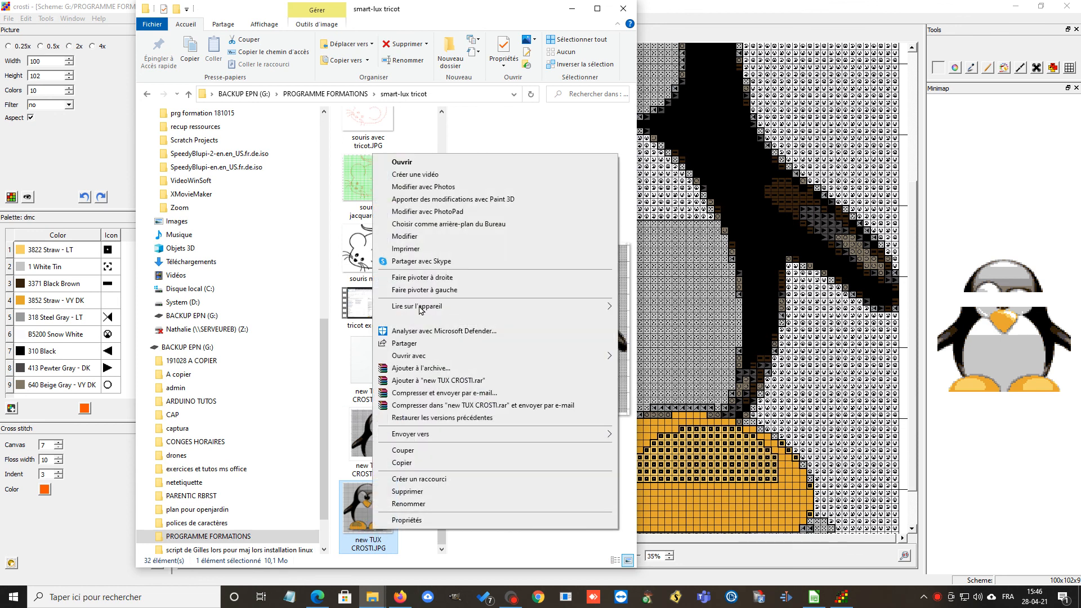
click(407, 249)
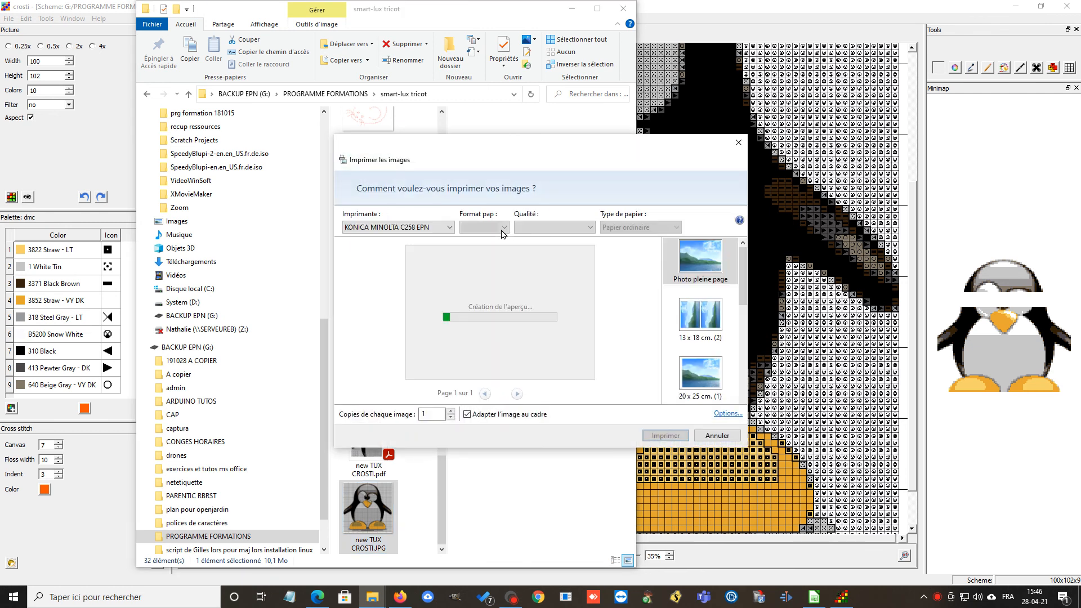
click(493, 227)
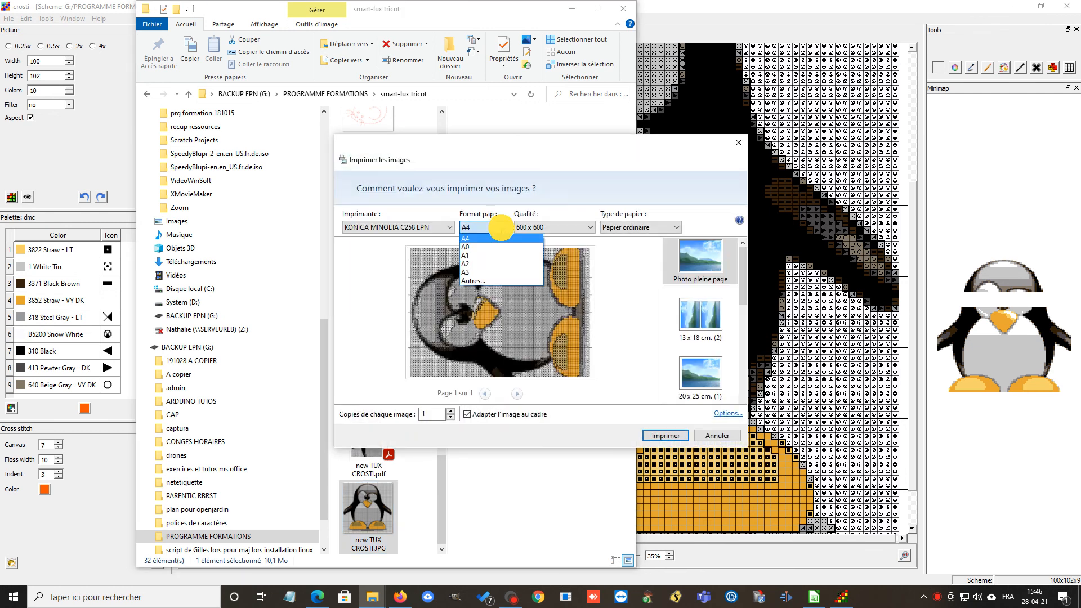
click(490, 273)
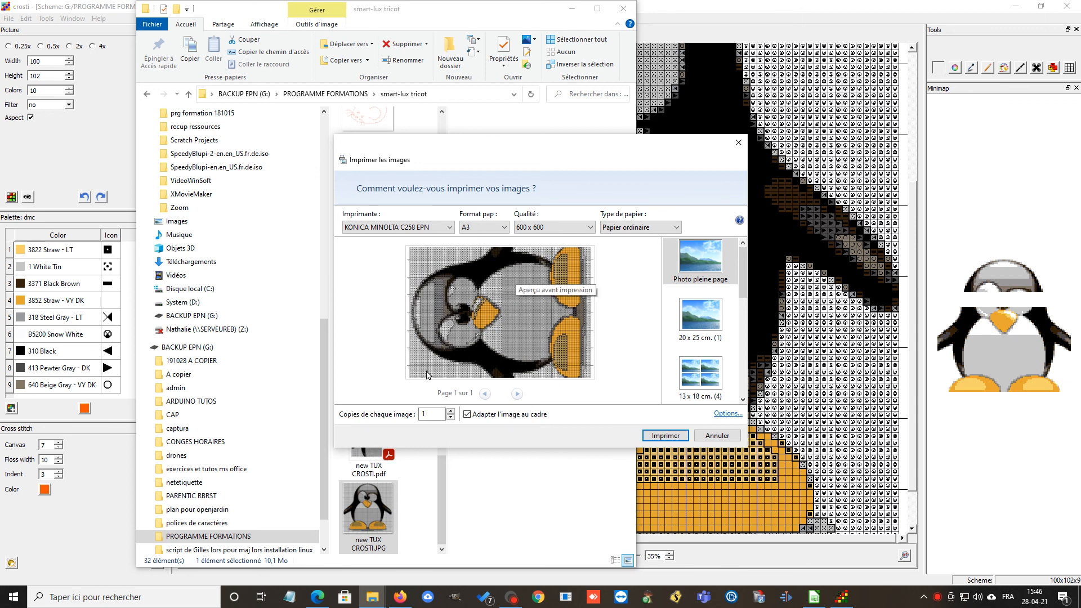
click(467, 416)
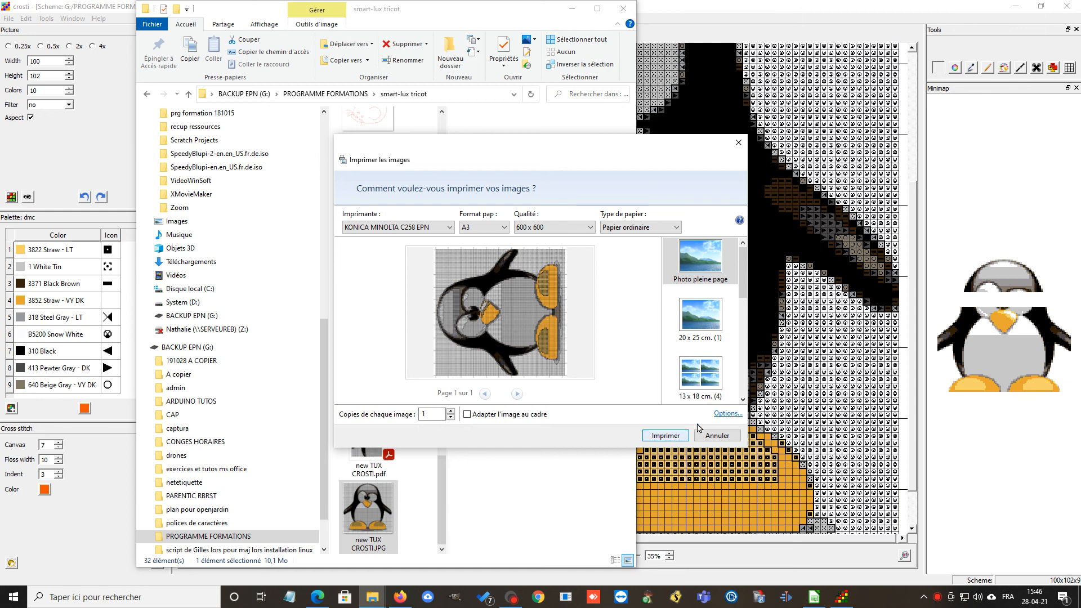
click(720, 435)
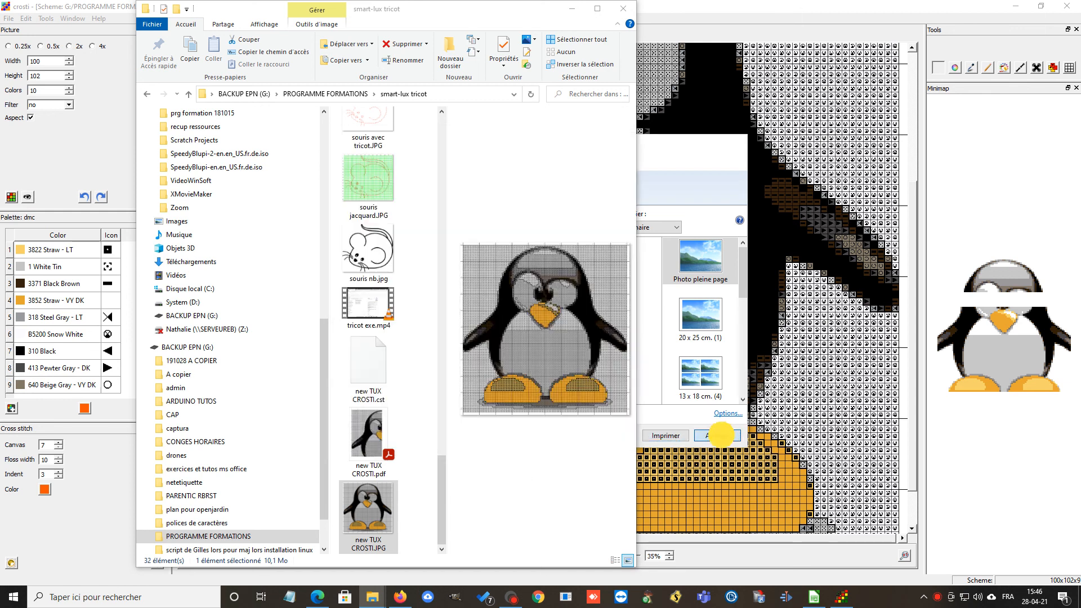
Return to Crosti and view the upper part of the penguin chart
click(571, 9)
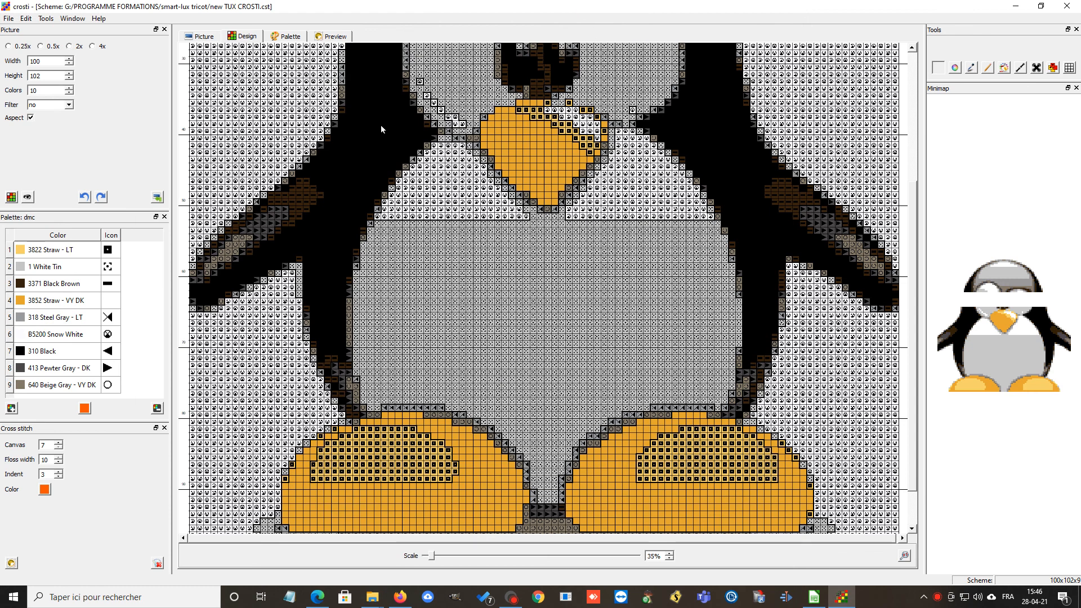
scroll(257, 112, up, 6)
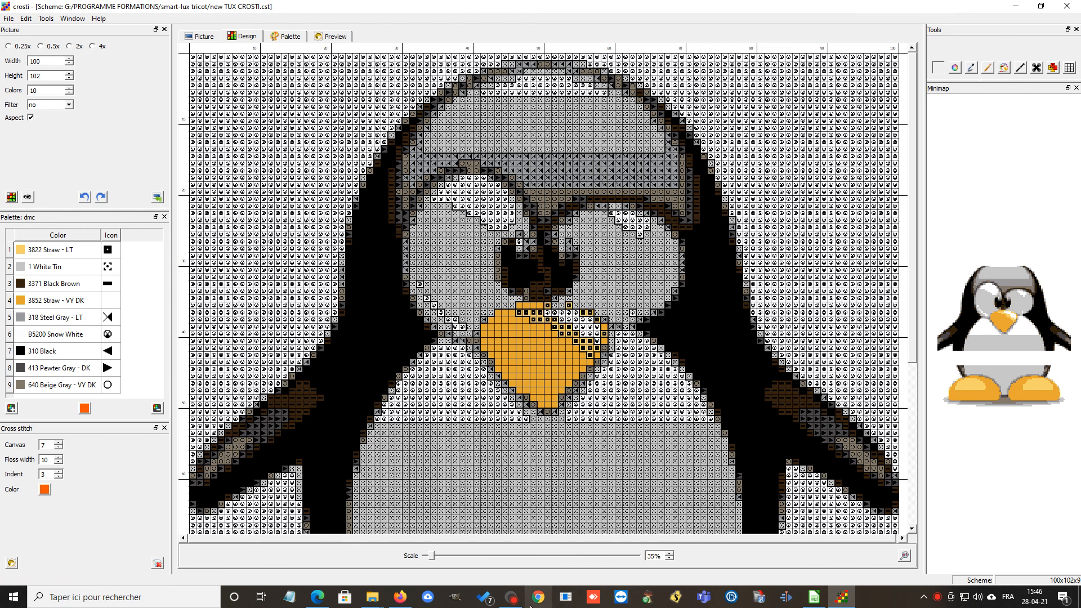
click(505, 602)
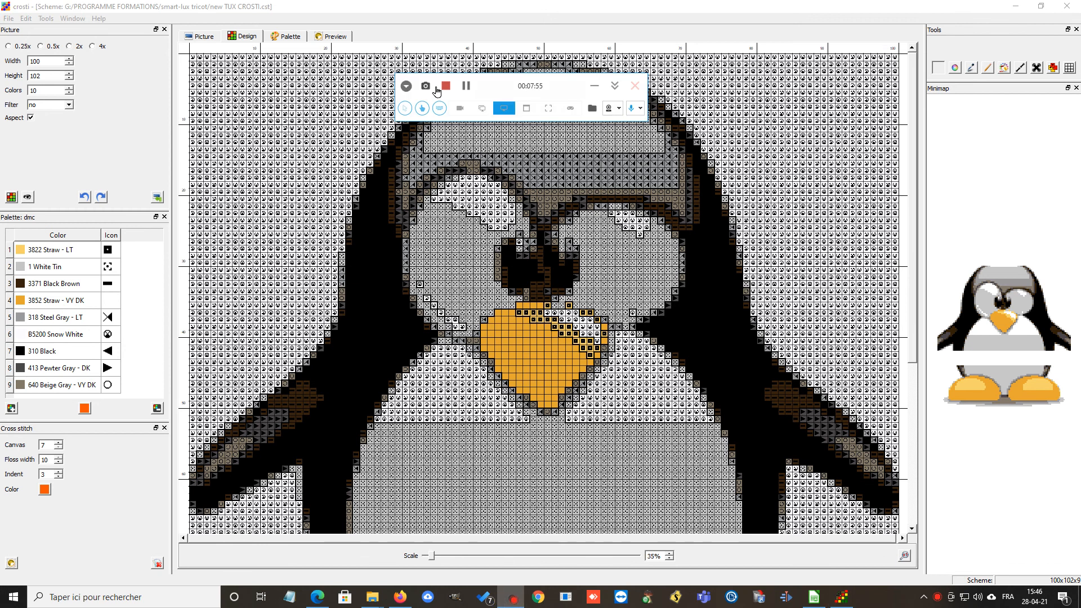